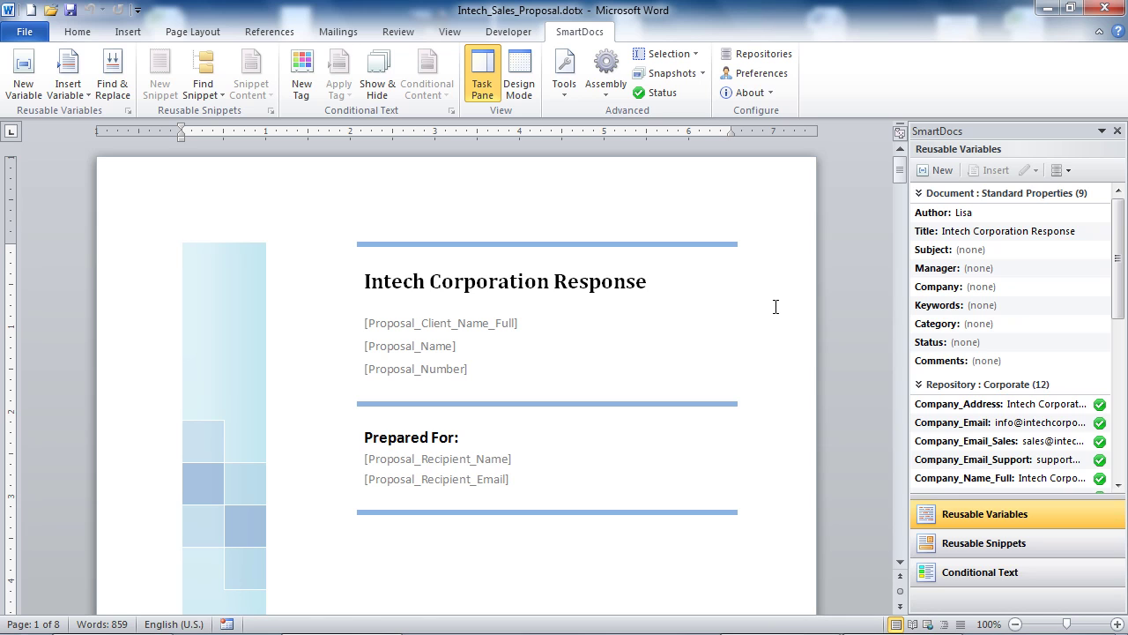
Step: Open the Assembly menu on the SmartDocs ribbon to reach the SmartBuilder options
left_click(606, 75)
Step: Create a SmartBuilder named 'Sales Proposal' set to run automatically, and acknowledge the success message
mouse_move(642, 187)
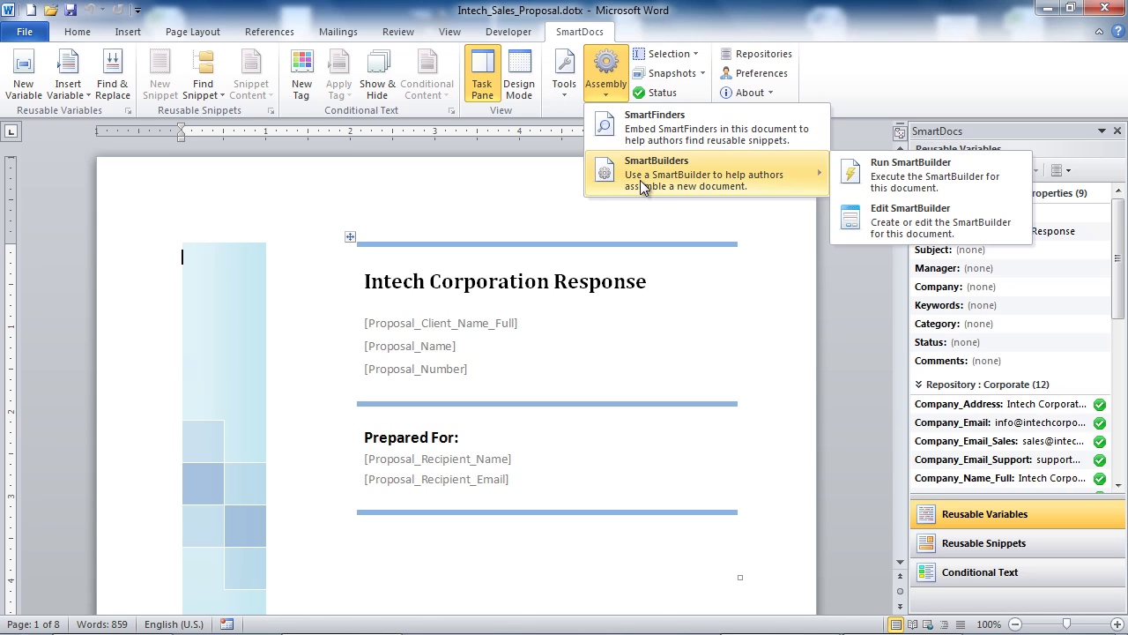
left_click(908, 222)
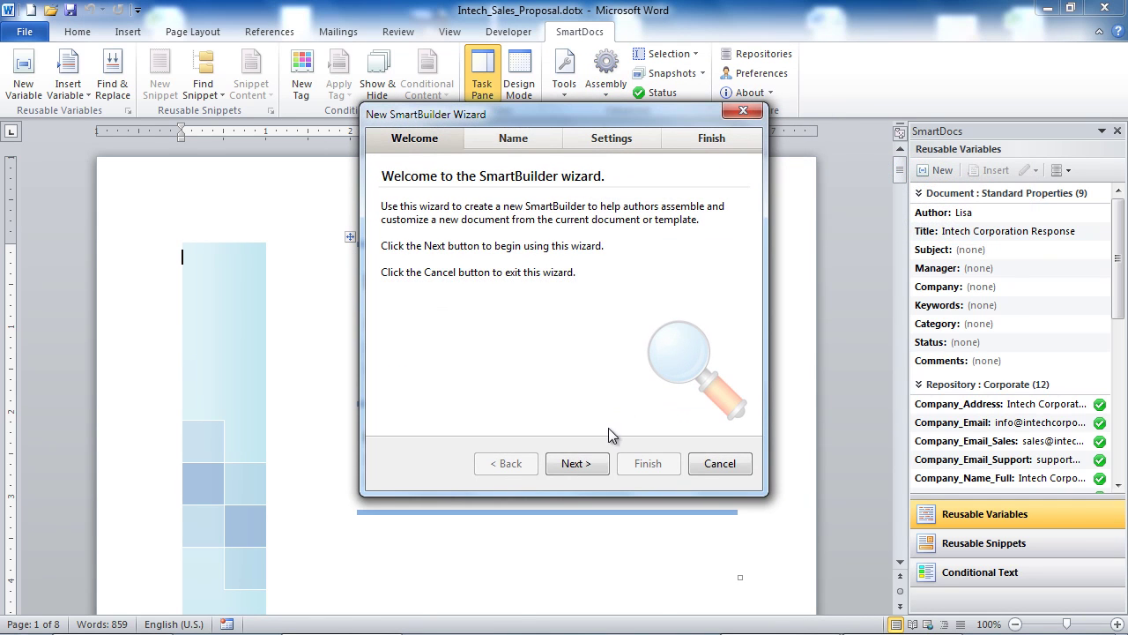
left_click(575, 463)
left_click(571, 255)
type("Sales Proposal")
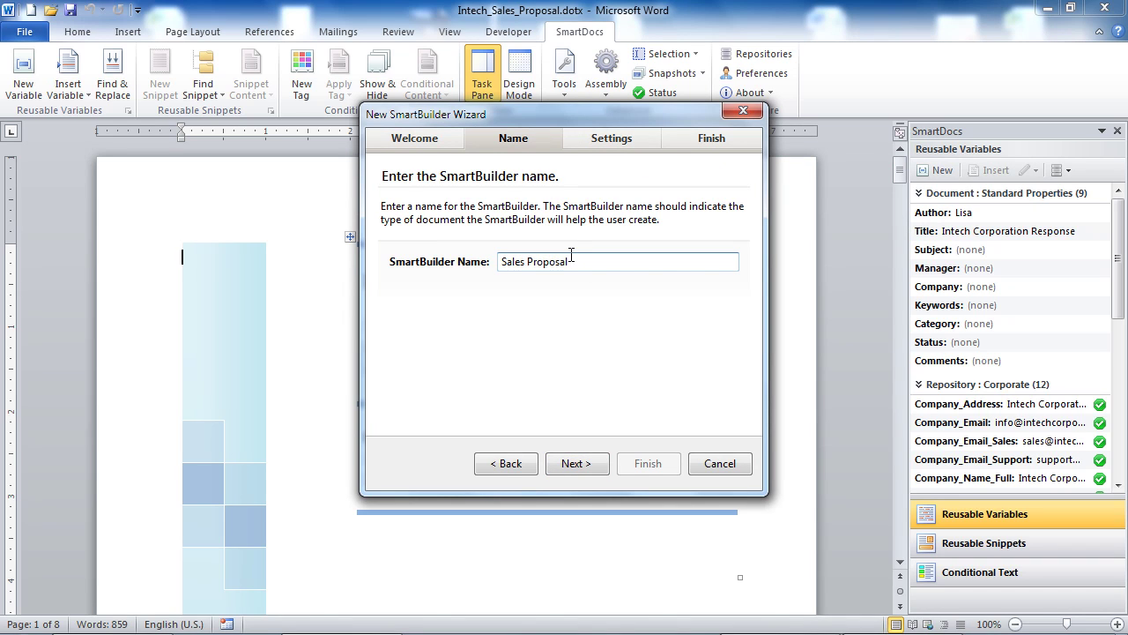
left_click(576, 463)
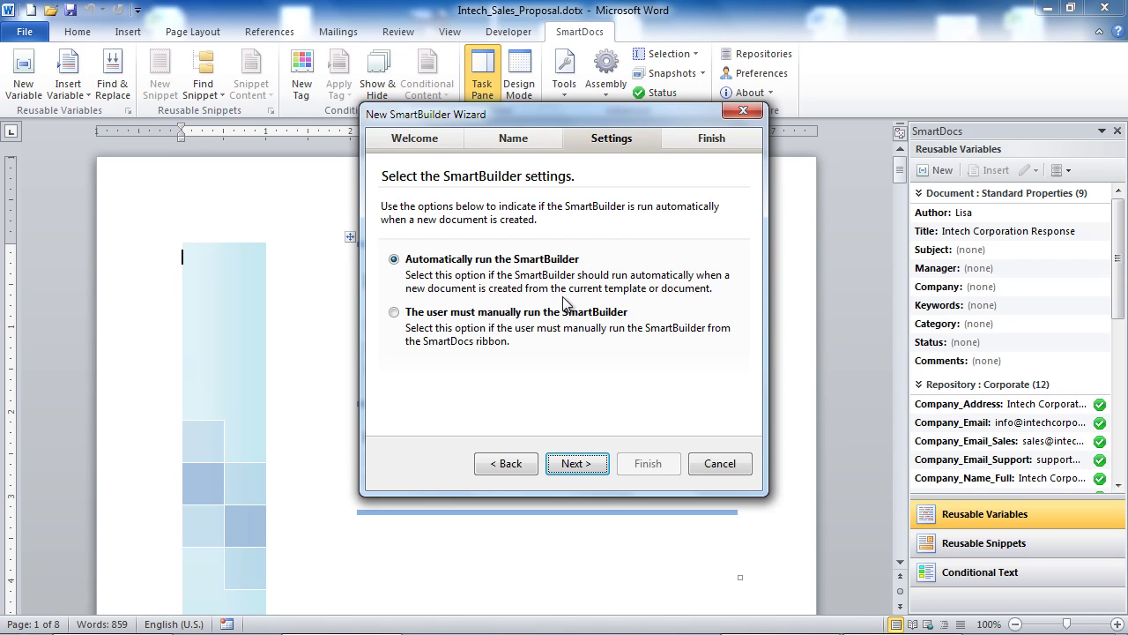
left_click(578, 465)
left_click(648, 463)
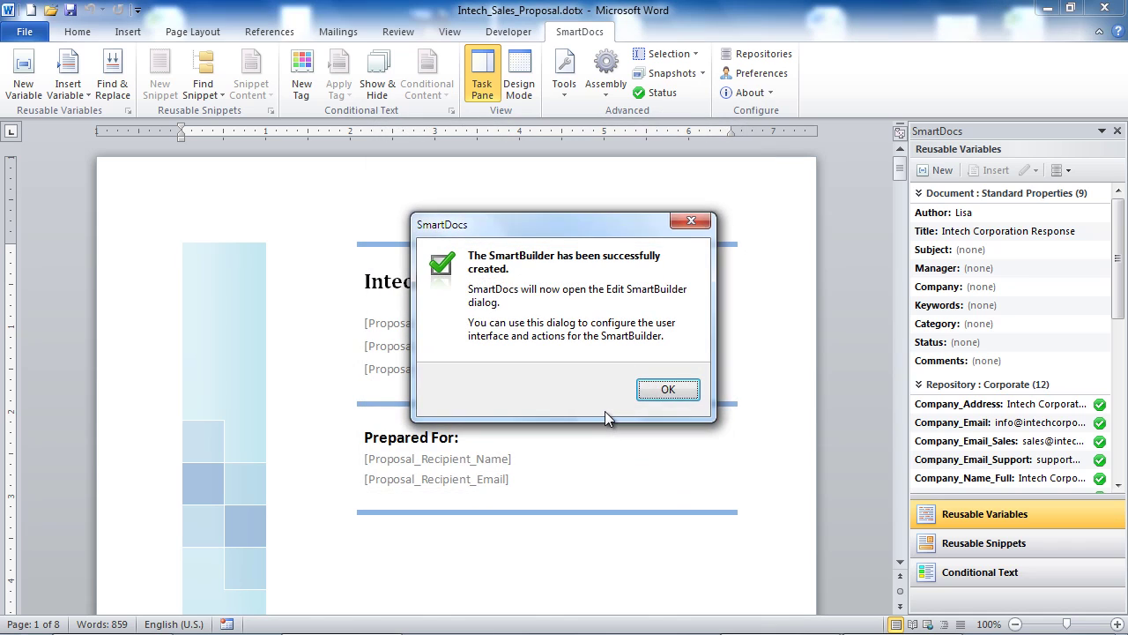
left_click(663, 389)
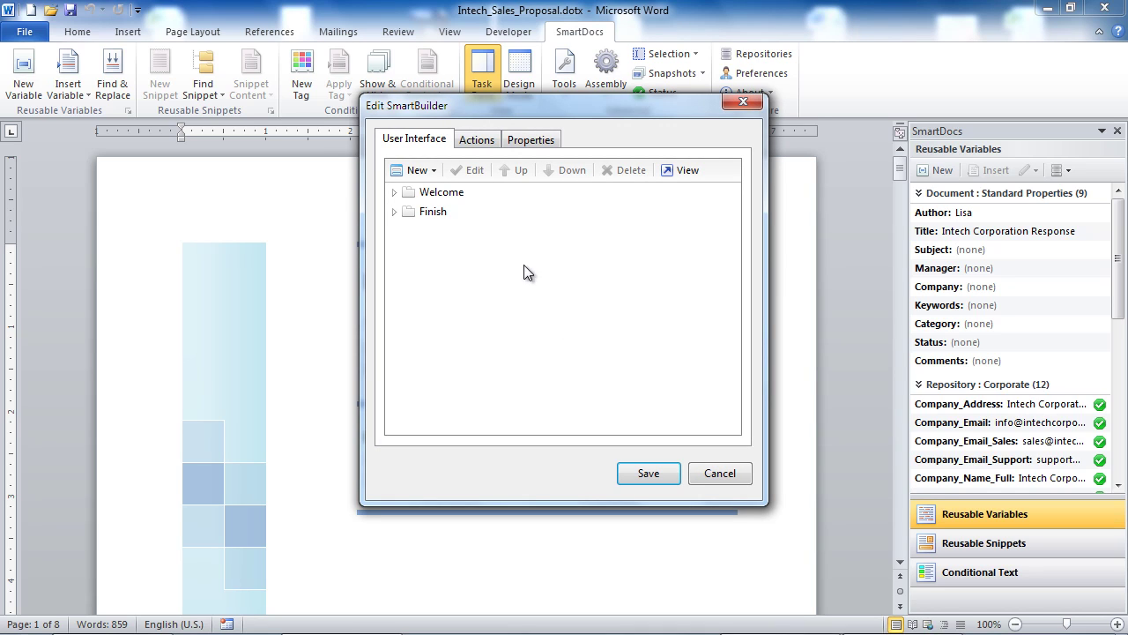
Step: Confirm the Actions tab is empty, then return to the User Interface pages
left_click(477, 139)
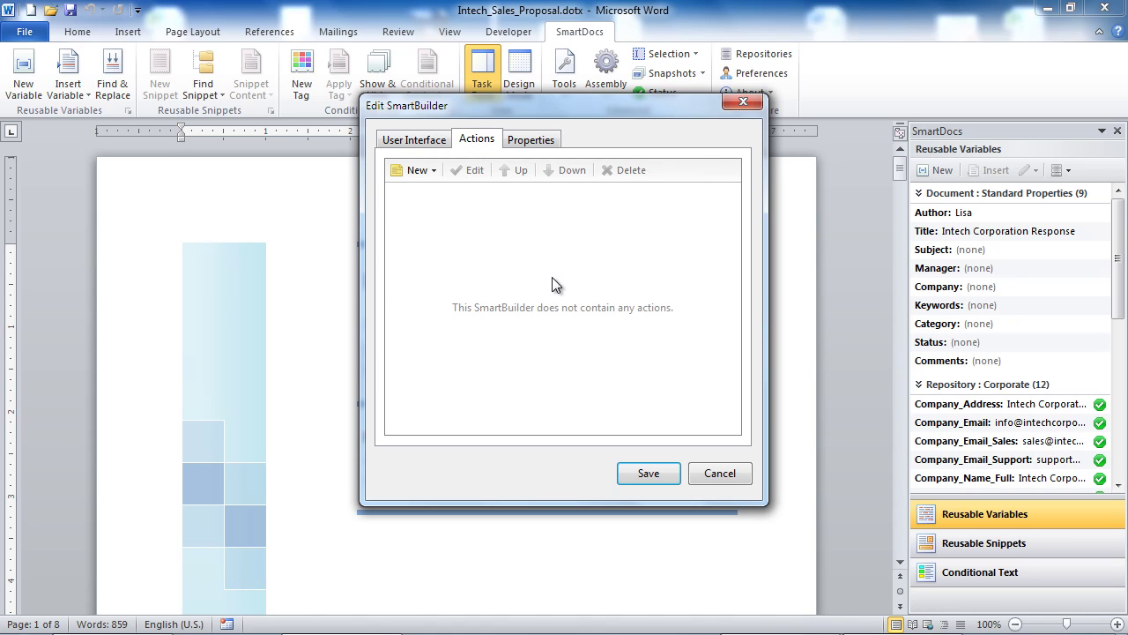
left_click(415, 139)
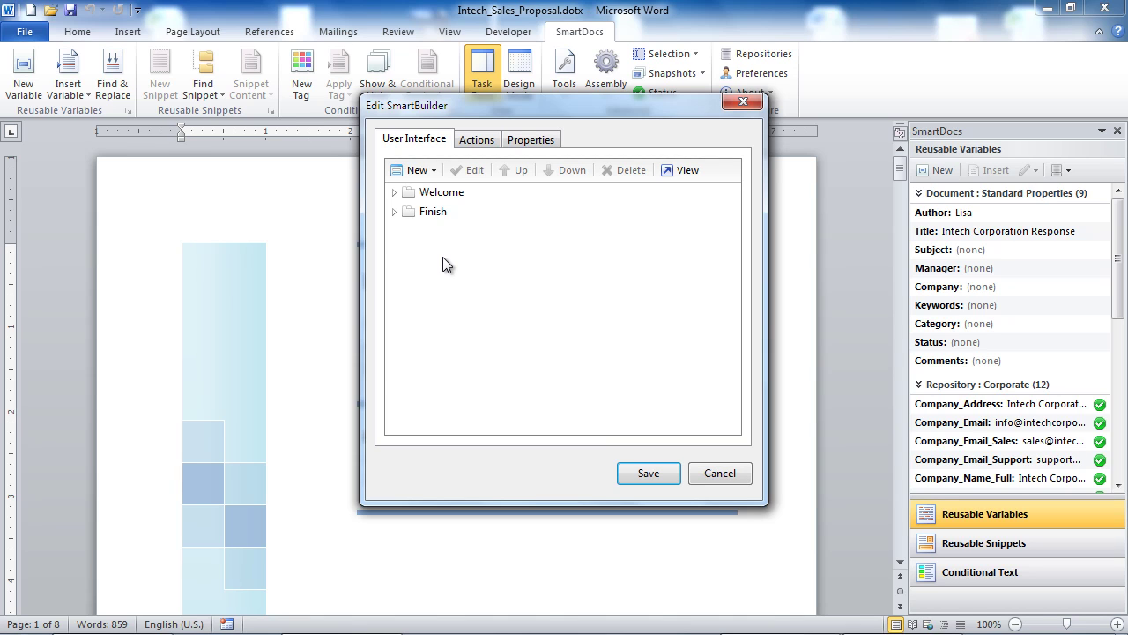
Step: Add a 'Proposal Info' page with header text 'Enter the proposal information.'
left_click(416, 170)
left_click(432, 192)
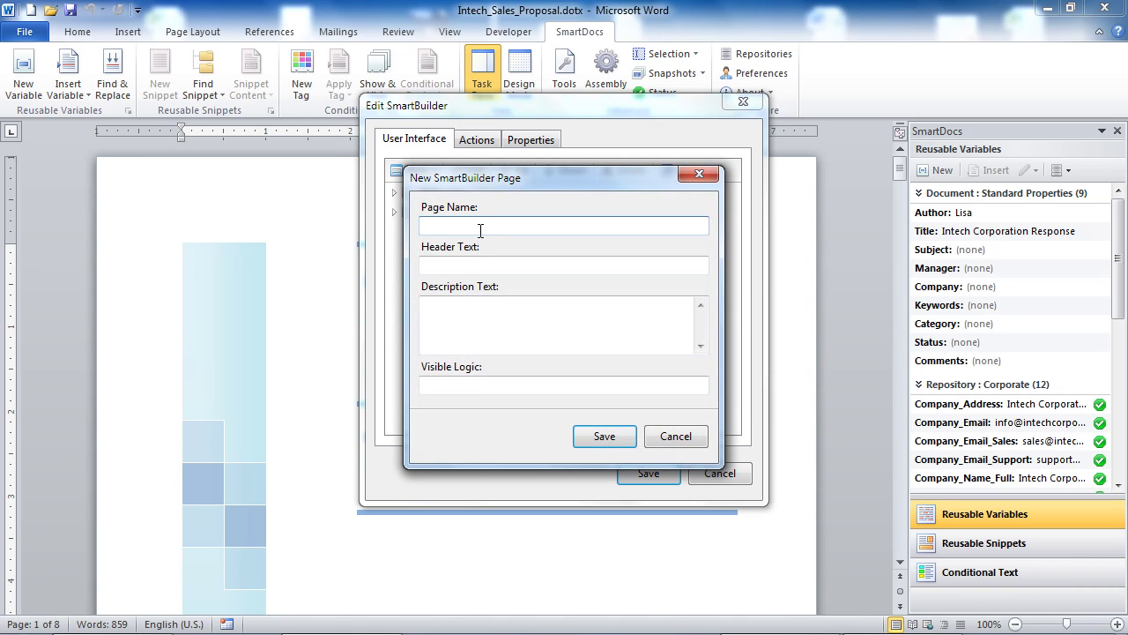
type("Proposal Info")
key("Tab")
type("Enter the proposal information.")
left_click(621, 431)
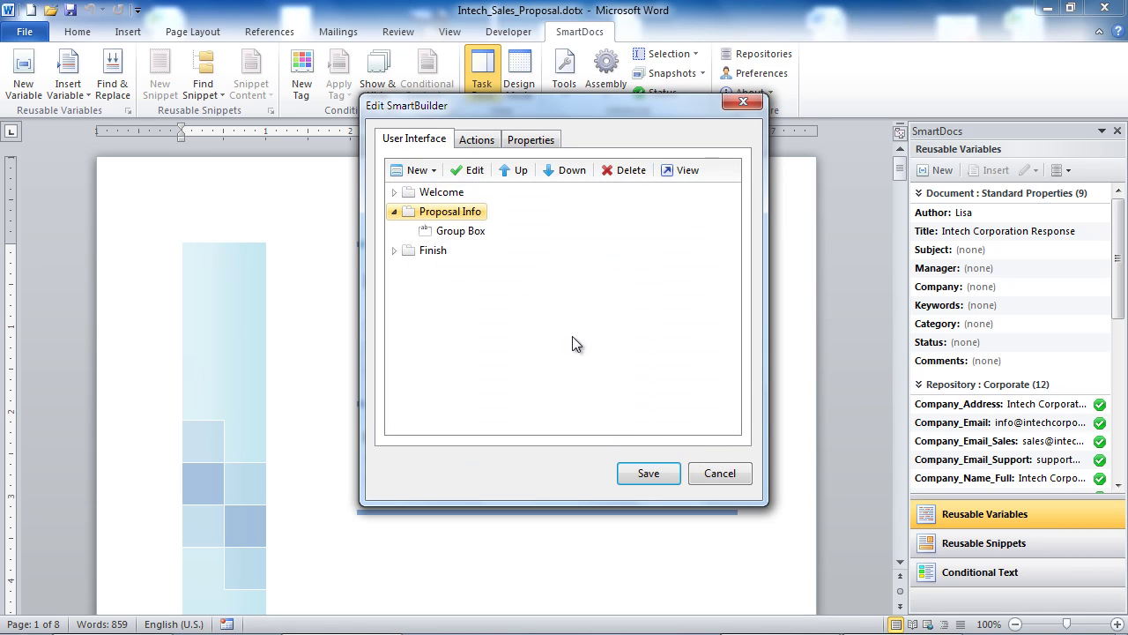
Step: Add a 'Client References' page with header text 'Select the client references.'
left_click(416, 170)
left_click(430, 192)
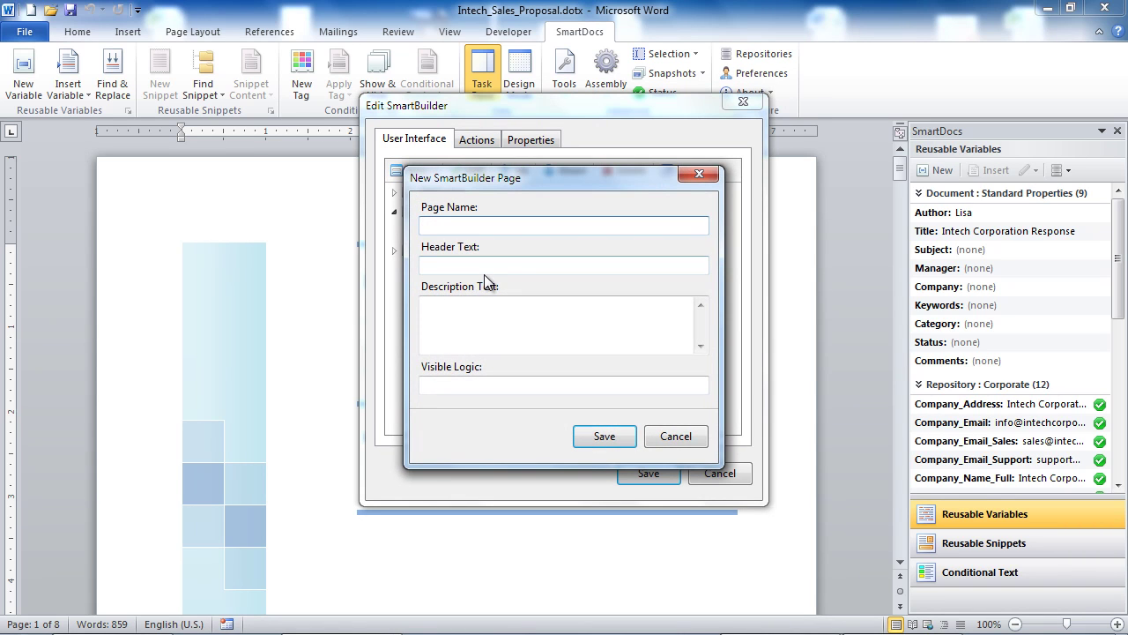
type("Client References")
key("Tab")
type("Select the client references.")
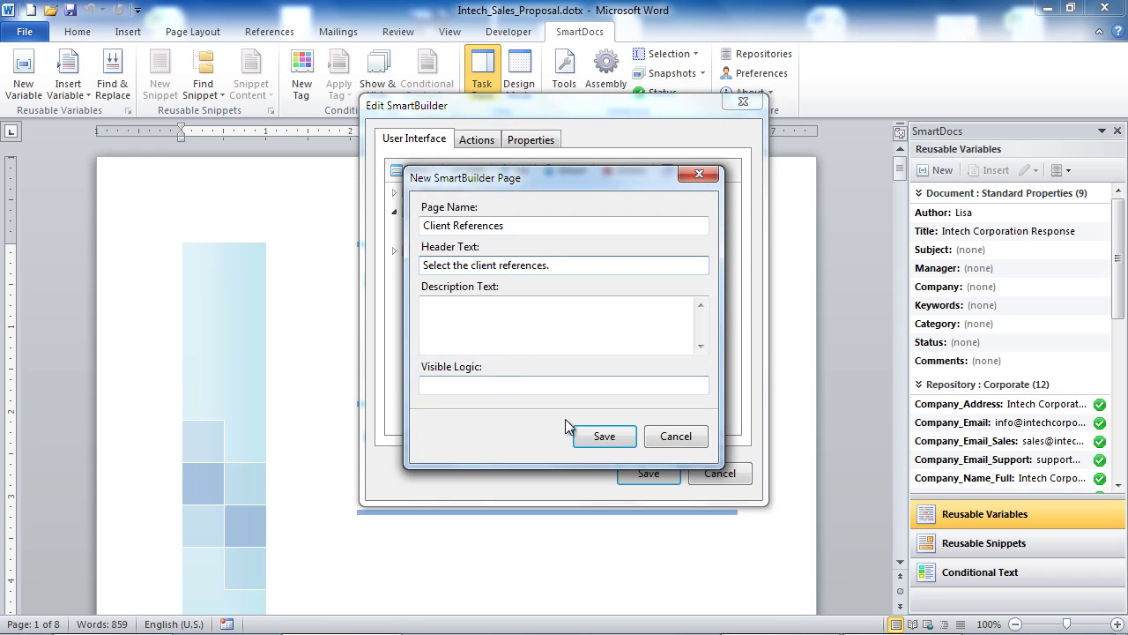
left_click(605, 435)
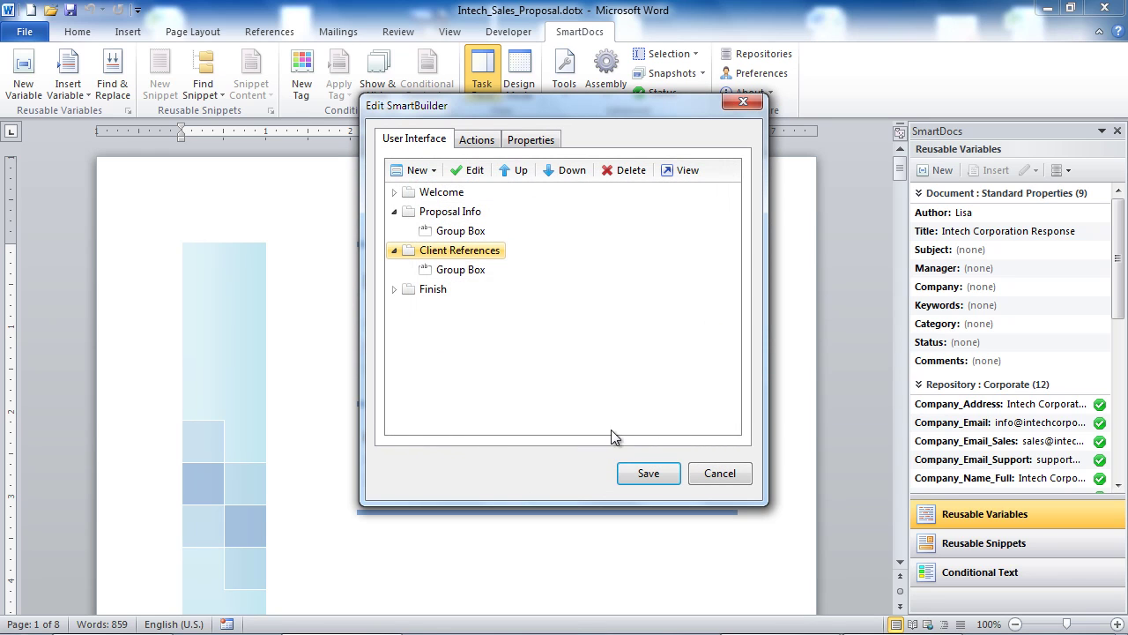
Step: Add a 'Staff Profiles' page with header text 'Select the staff profiles.'
left_click(423, 175)
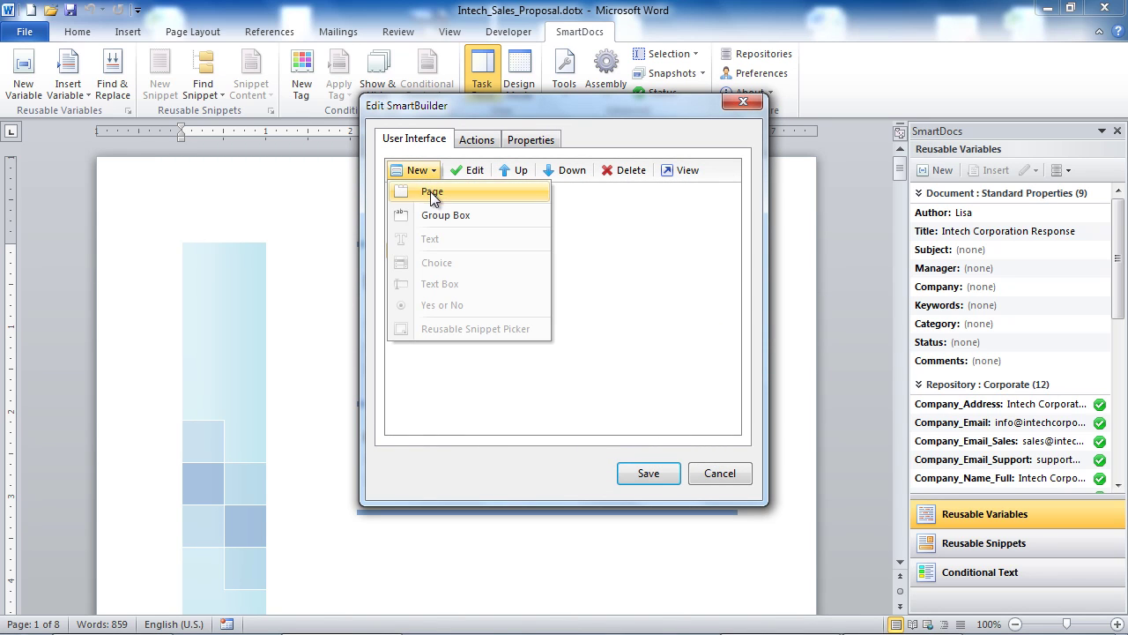
left_click(431, 191)
type("Staff Profiles")
key("Tab")
type("Select the staff profiles.")
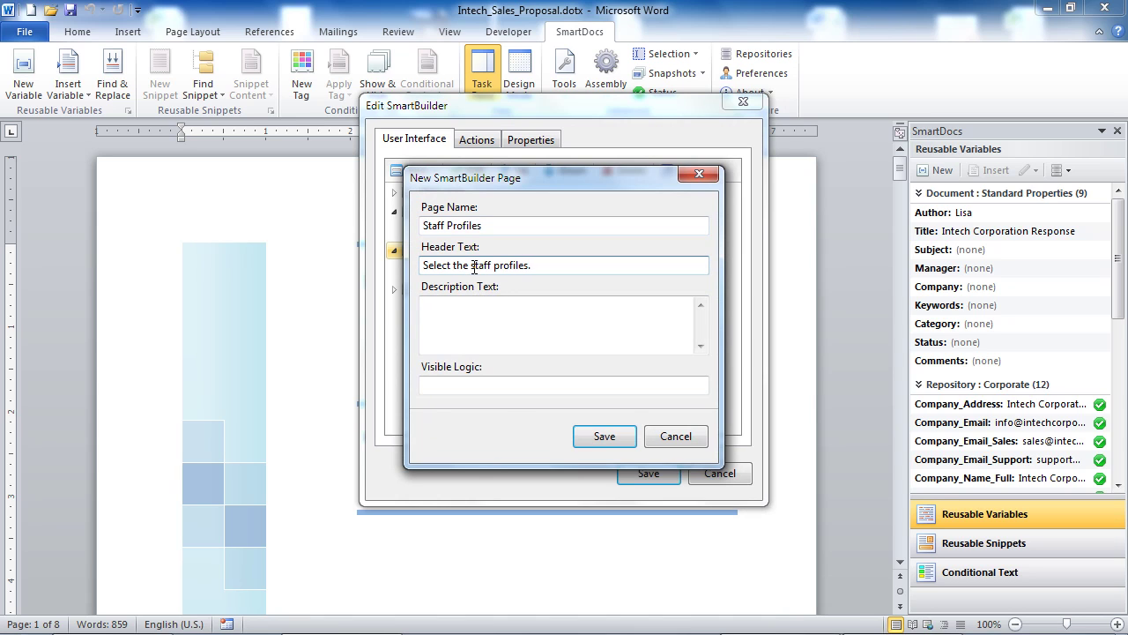
left_click(598, 437)
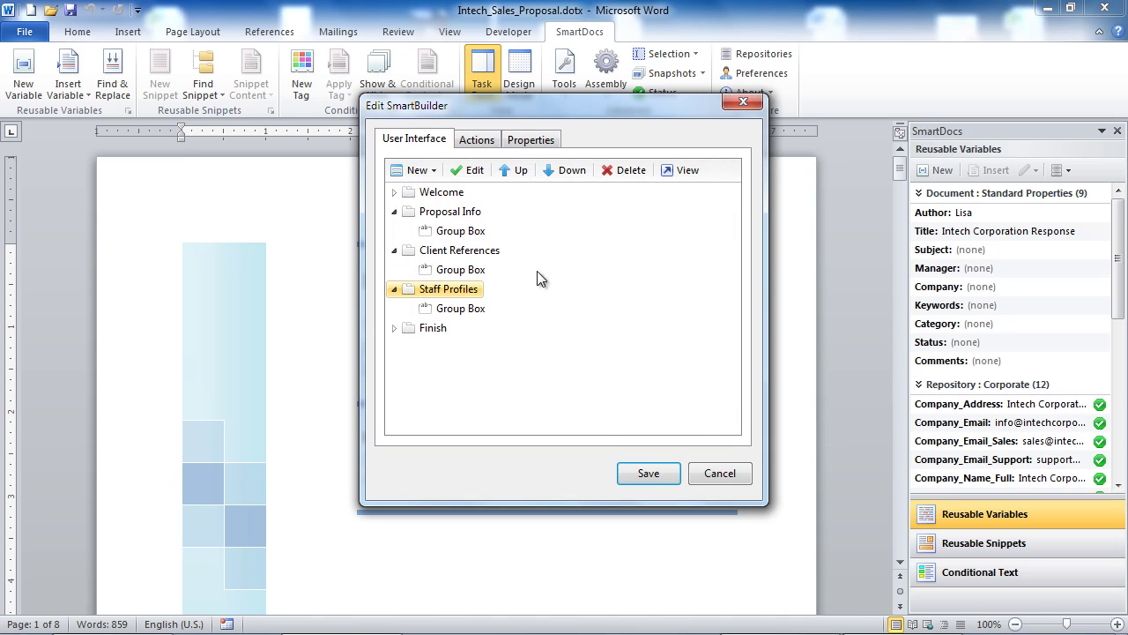
left_click(463, 231)
Step: Add a required 'Client Name' text box to the Proposal Info group box
left_click(410, 170)
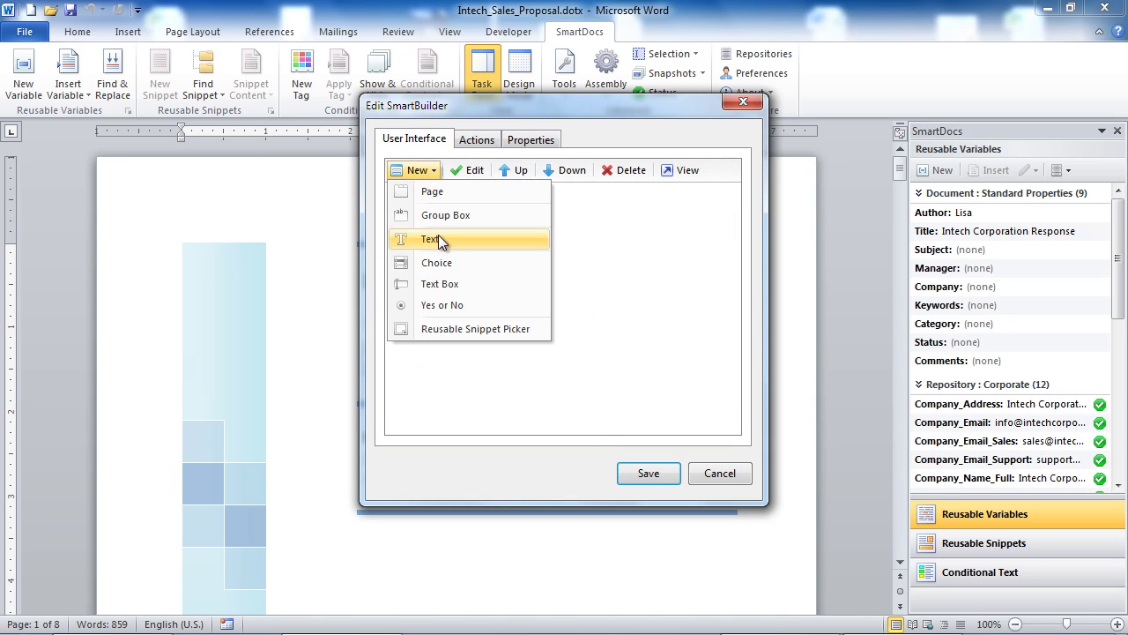
left_click(438, 282)
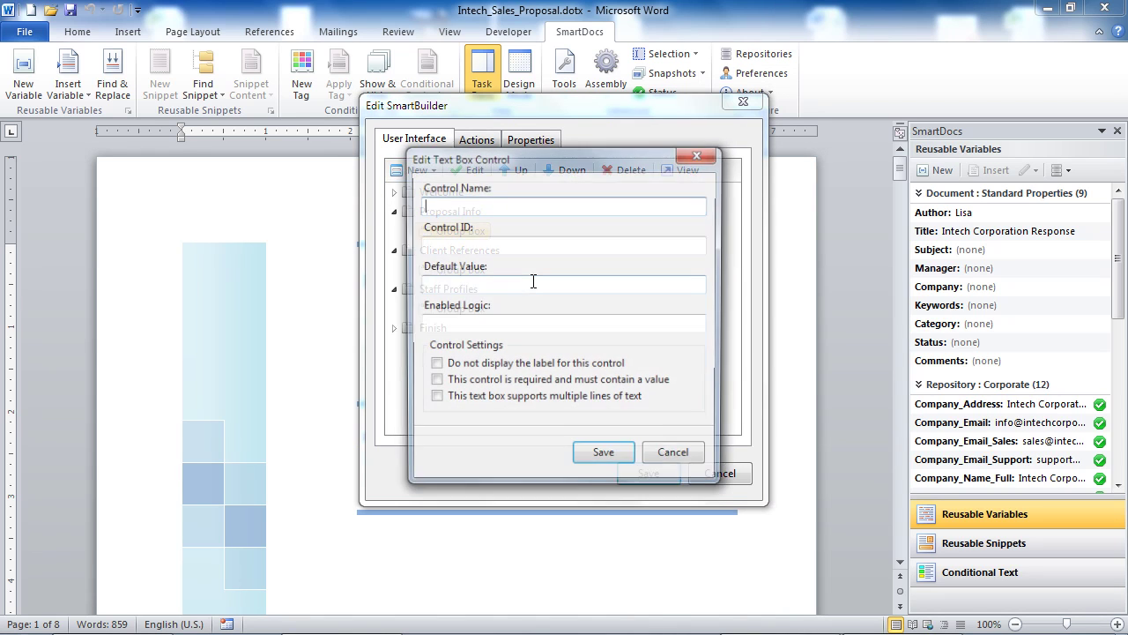
type("Client Name")
left_click(433, 381)
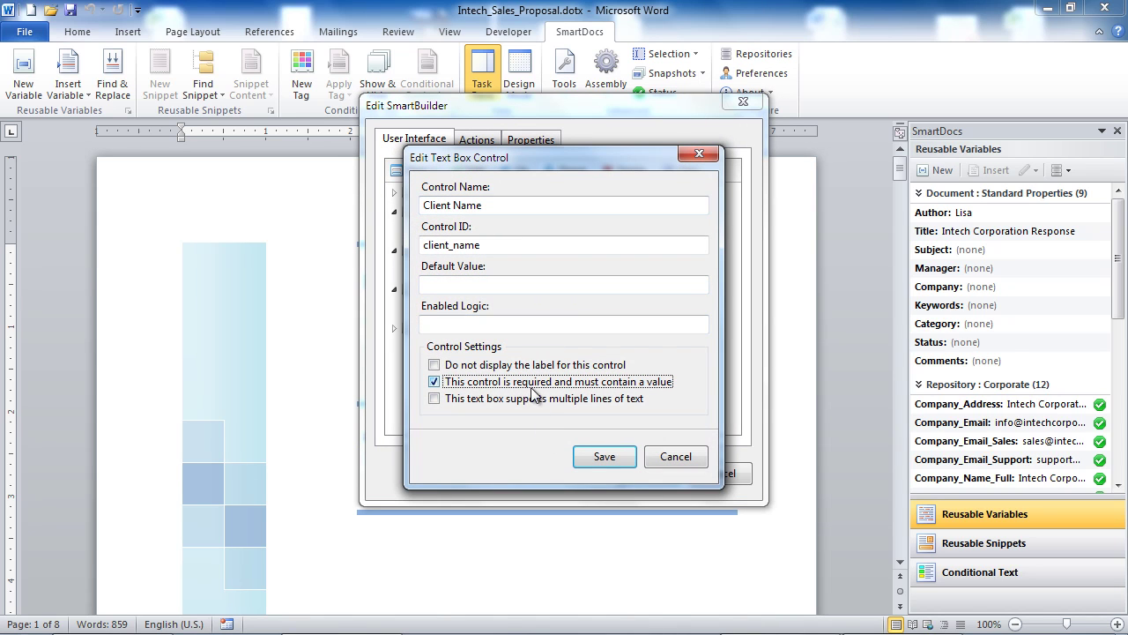
left_click(605, 456)
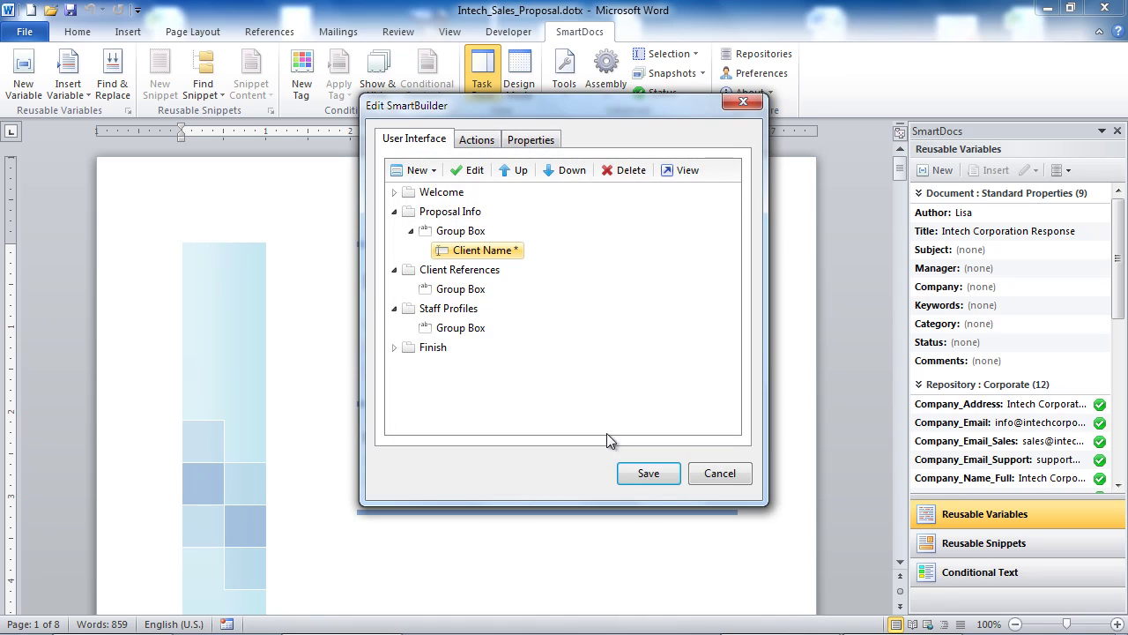
Step: Add 'Proposal Name' and 'Proposal Number' text box fields to the same group
left_click(415, 171)
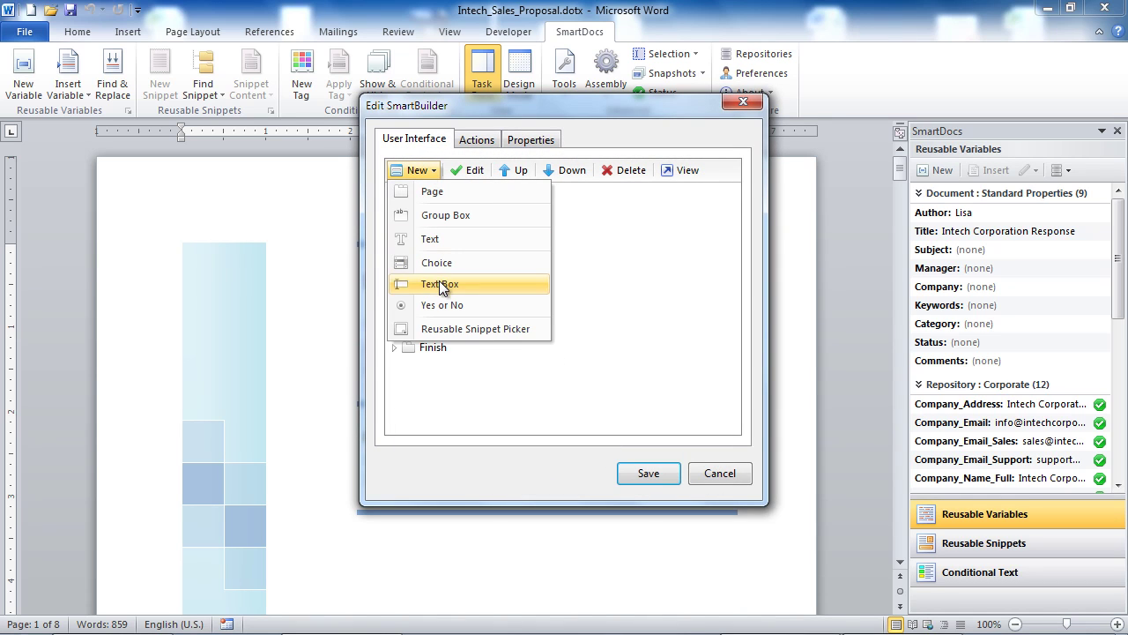
left_click(439, 282)
type("Proposal Name")
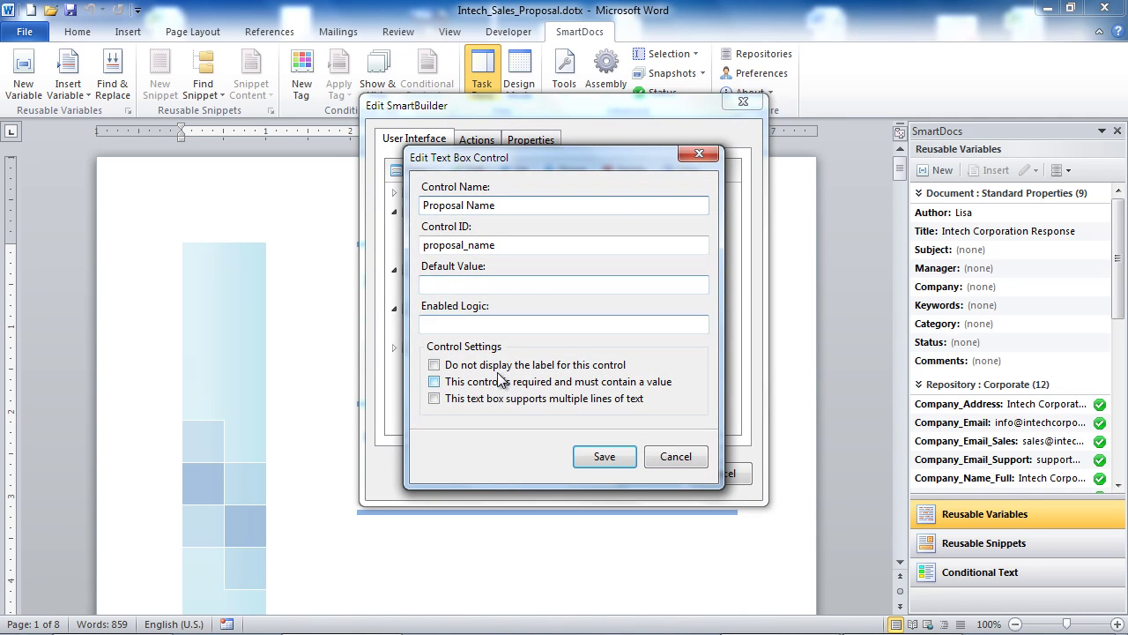
left_click(605, 458)
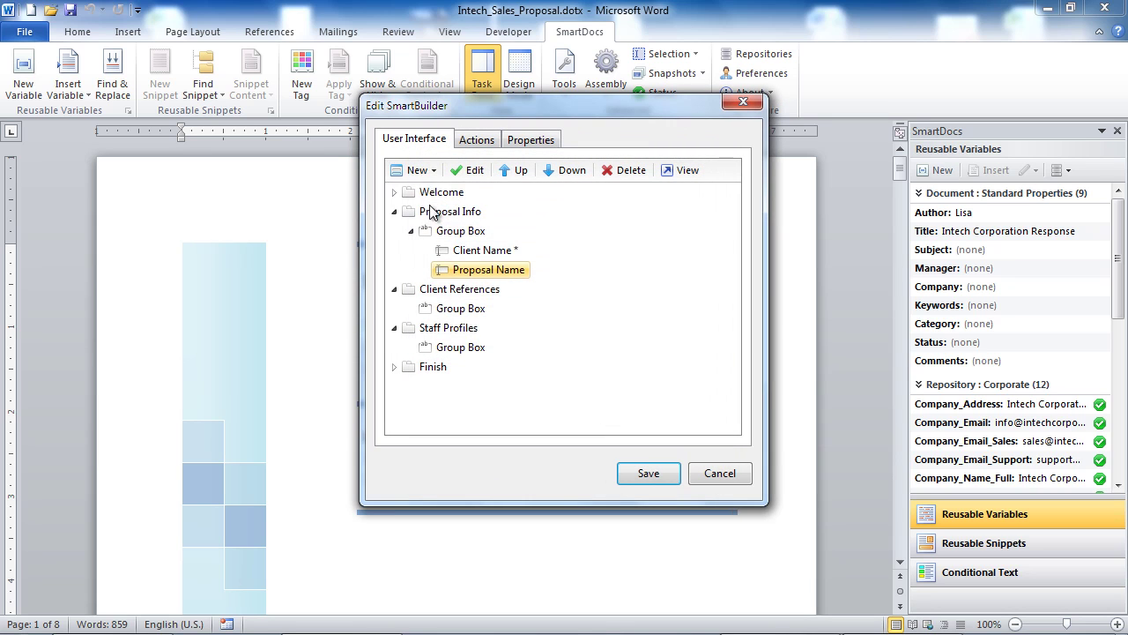
left_click(415, 170)
left_click(435, 283)
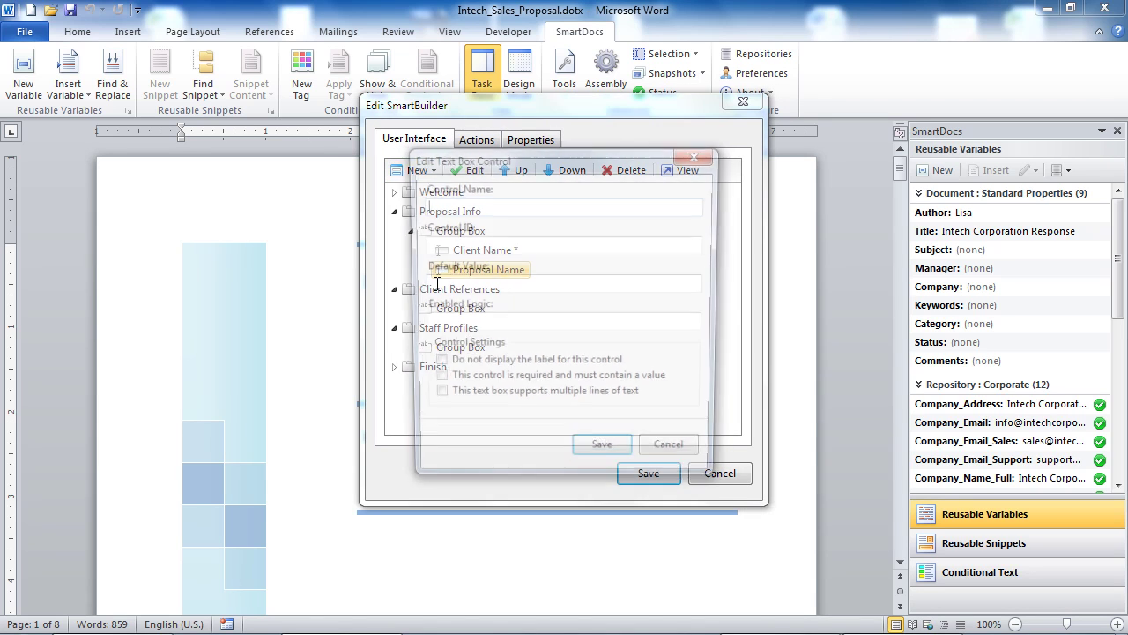
type("Proposal Number")
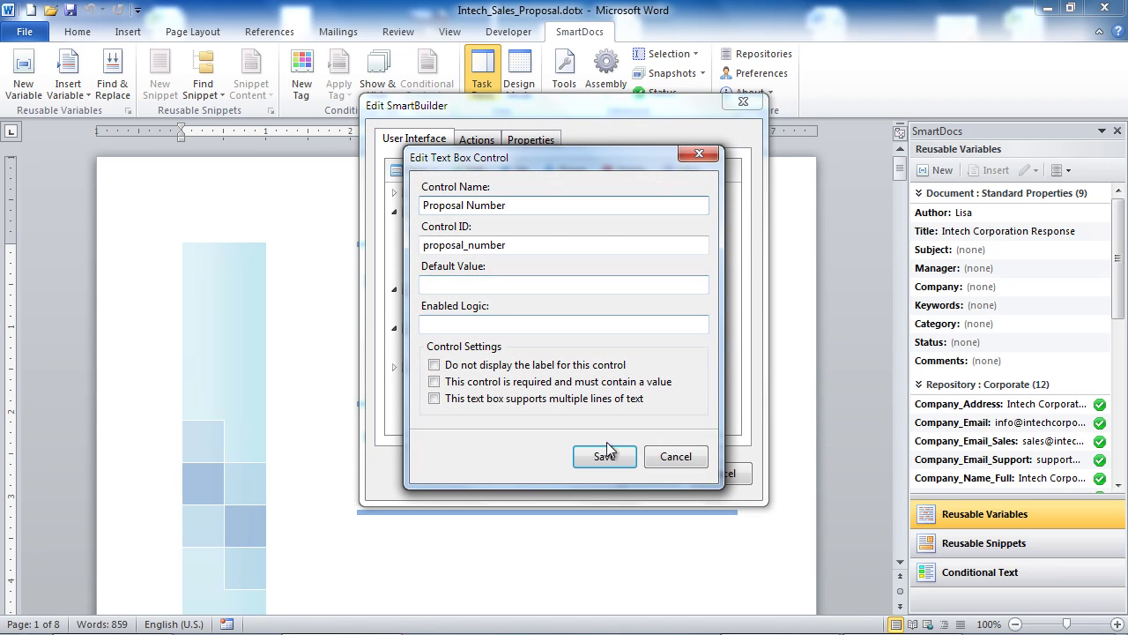
left_click(605, 457)
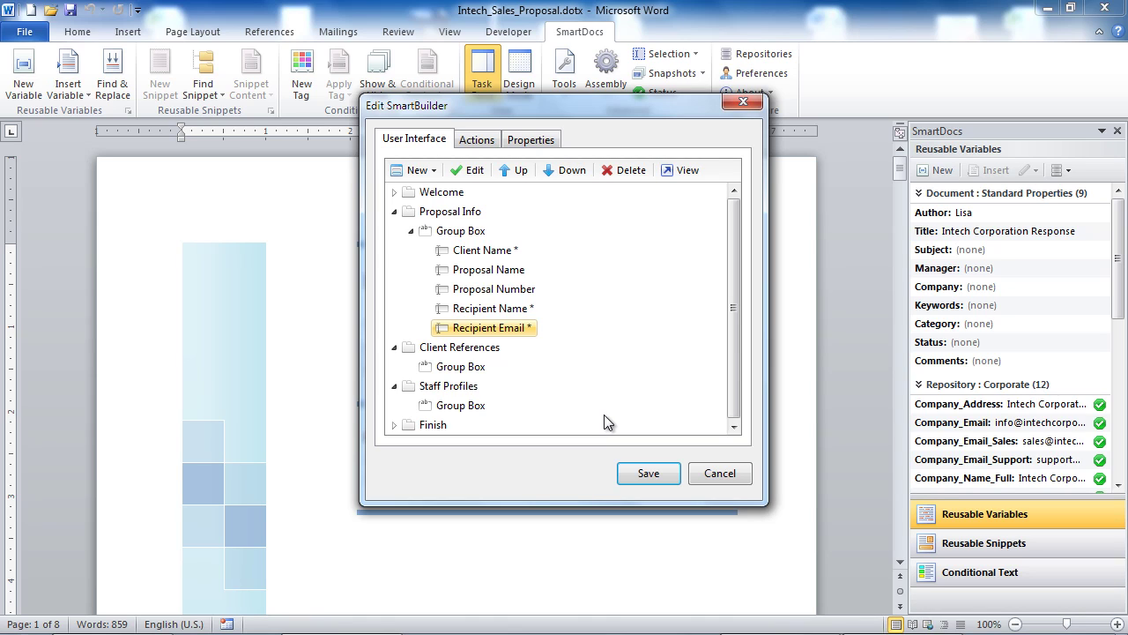
left_click(465, 367)
Step: Add a multi-select 'Client Reference Snippets' picker from Sales Proposals, Client References view, label hidden
left_click(412, 170)
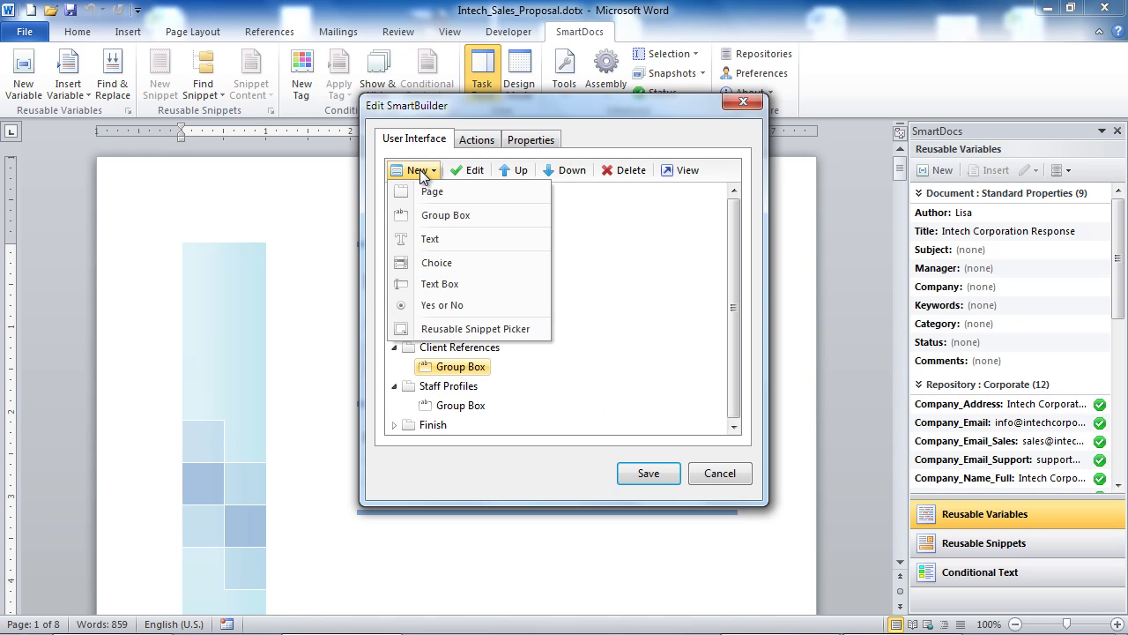
left_click(453, 329)
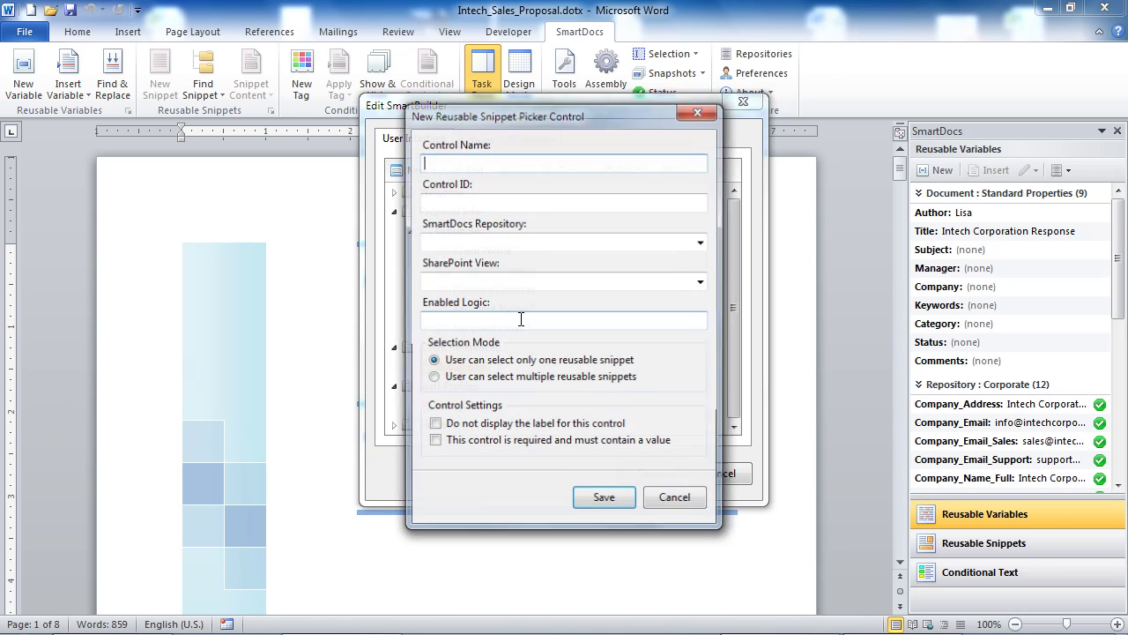
type("Client Reference Snippets")
left_click(573, 241)
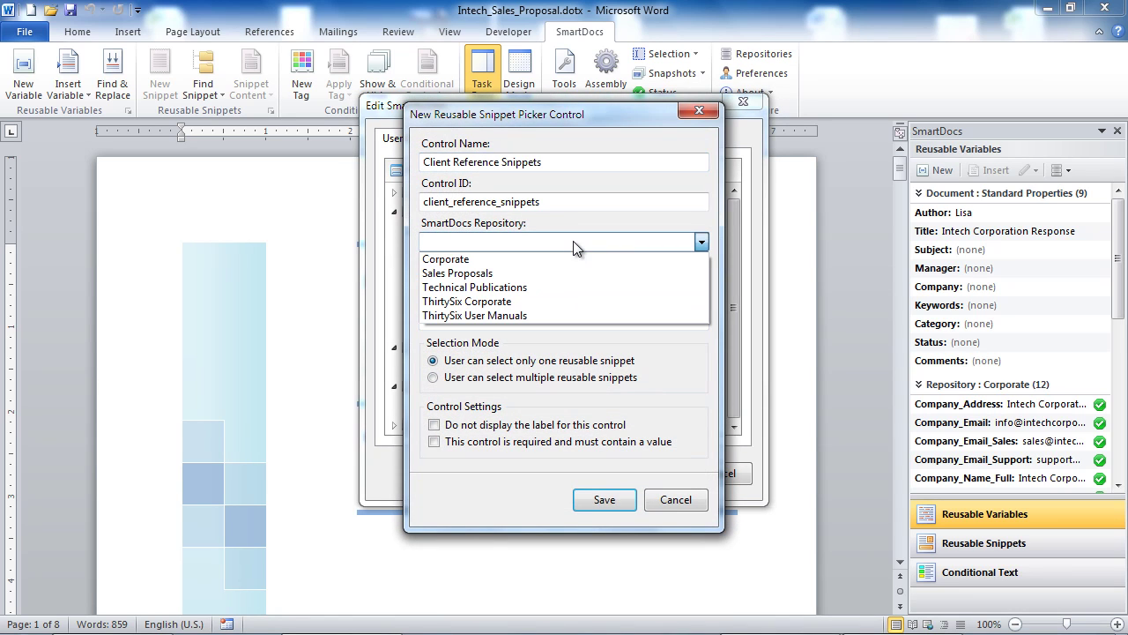
left_click(563, 272)
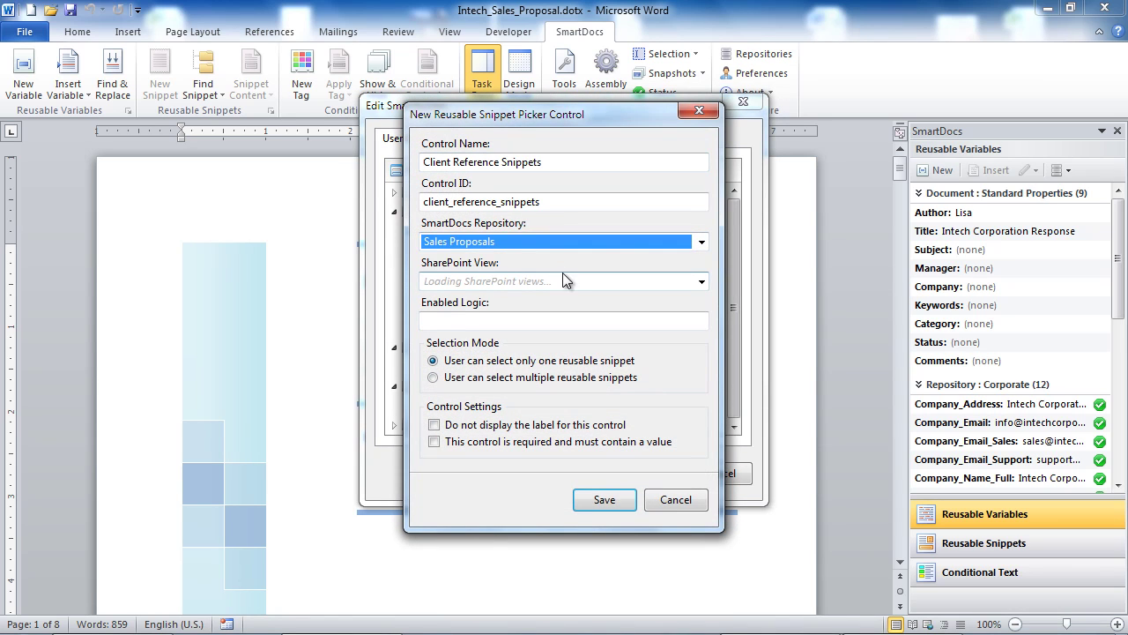
left_click(562, 281)
left_click(552, 299)
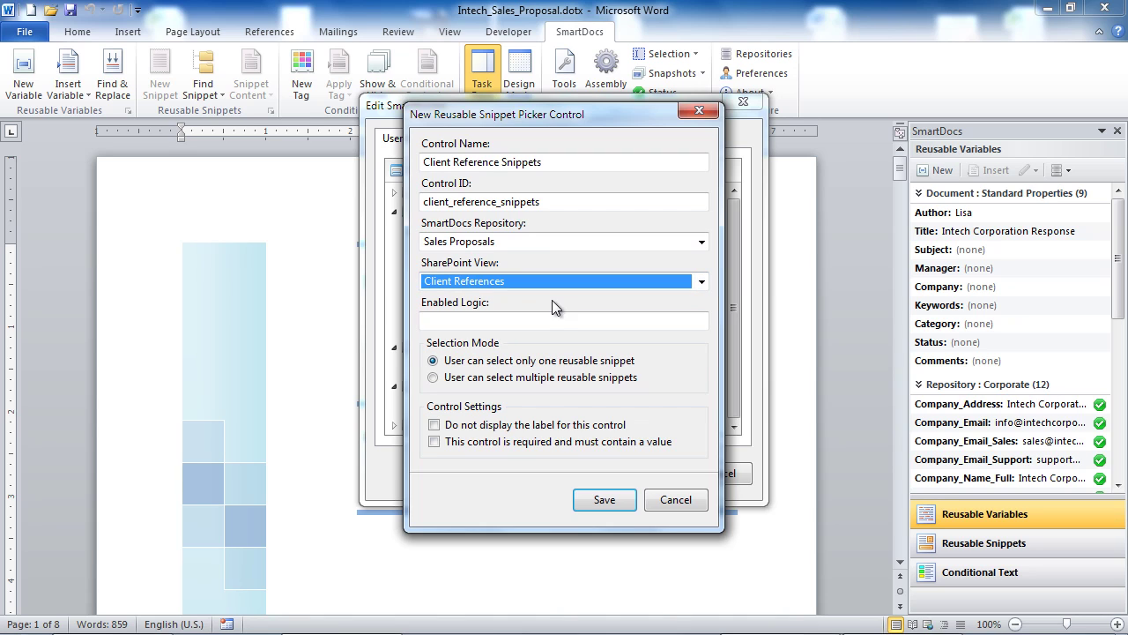
left_click(541, 379)
left_click(571, 426)
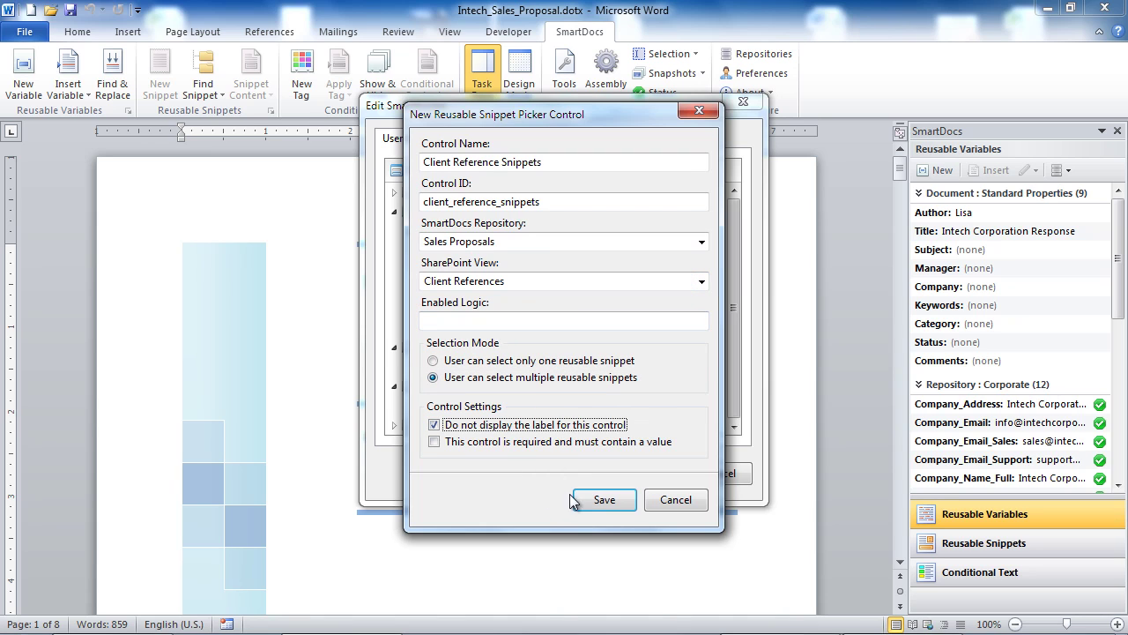
left_click(599, 500)
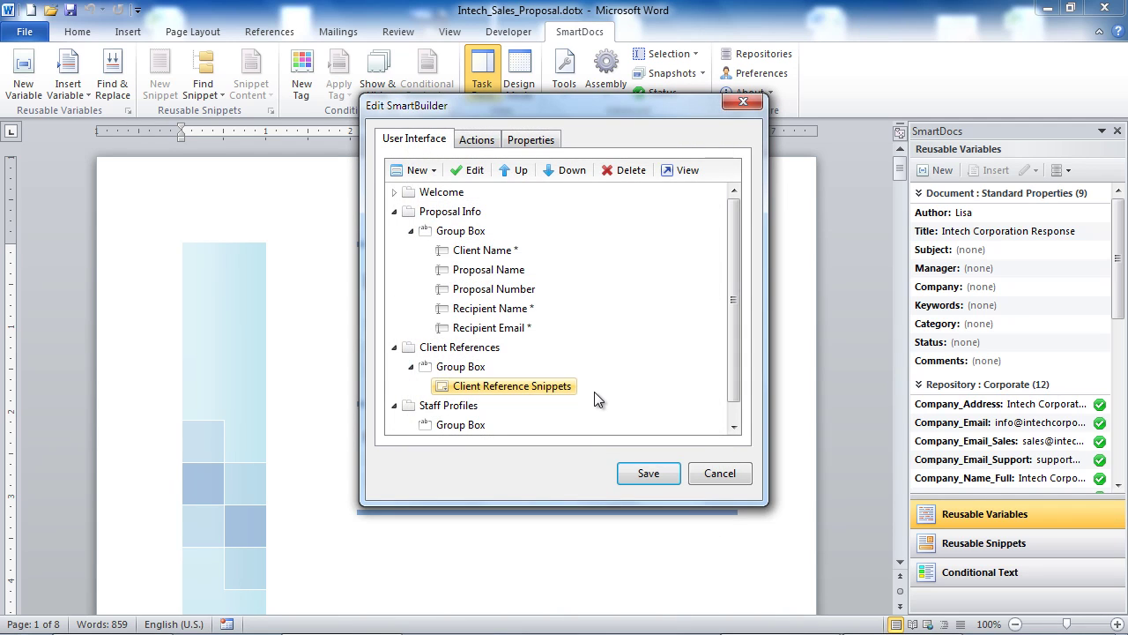
Step: Add a multi-select 'Staff Profile Snippets' picker from Sales Proposals, Staff Profiles view, label hidden
left_click(470, 425)
left_click(416, 170)
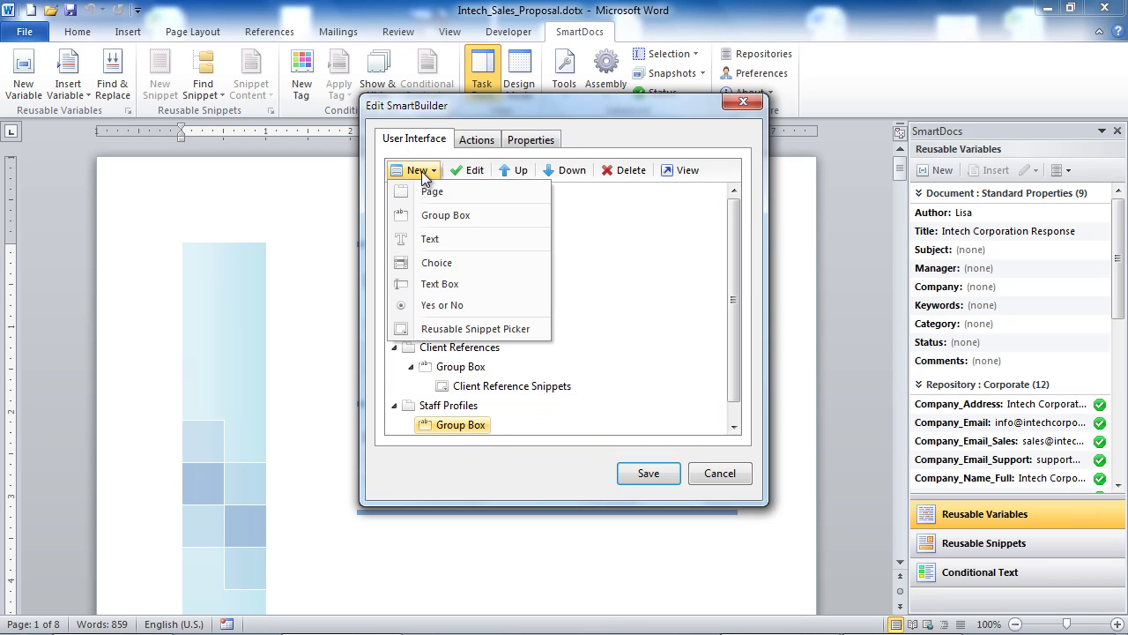
left_click(463, 335)
type("Staff Profile Snippets")
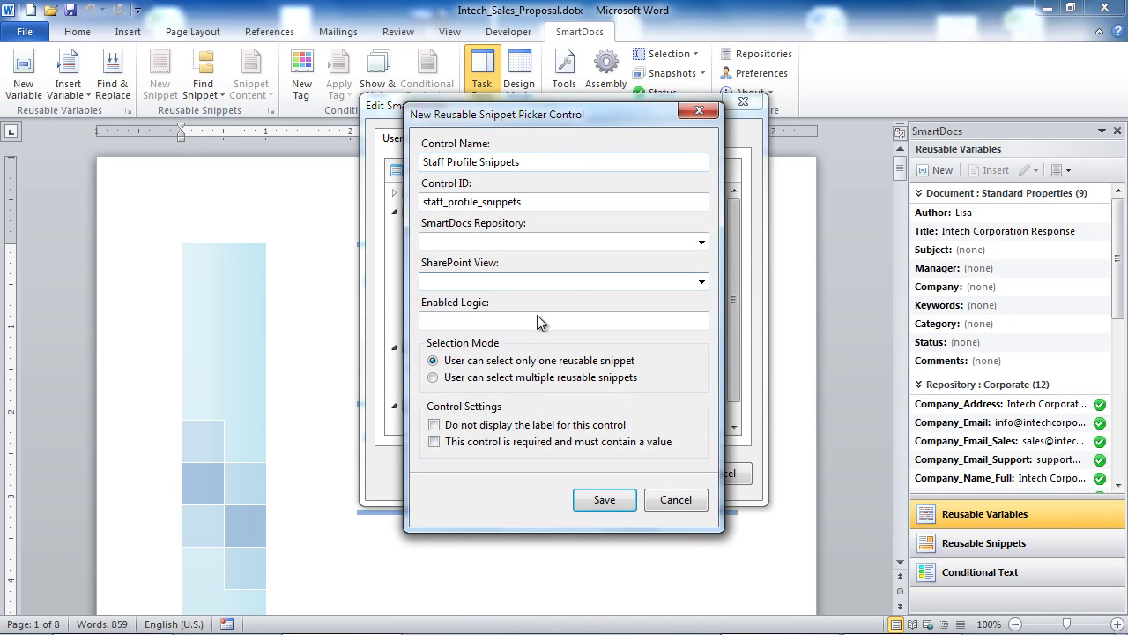
left_click(566, 244)
left_click(551, 273)
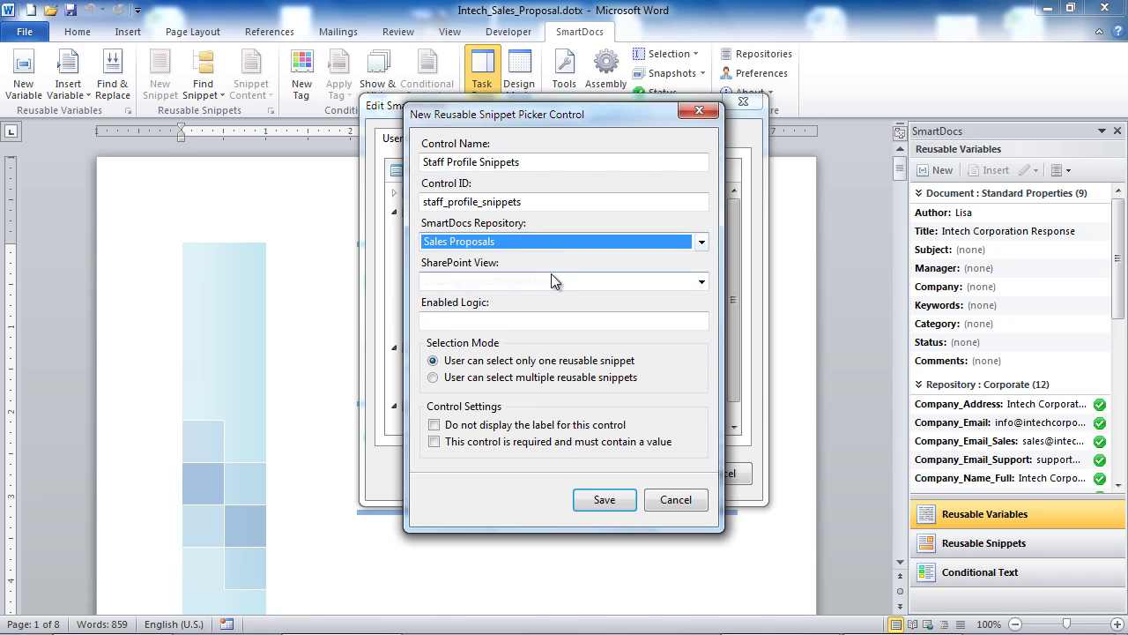
left_click(554, 282)
left_click(547, 341)
left_click(536, 377)
left_click(540, 425)
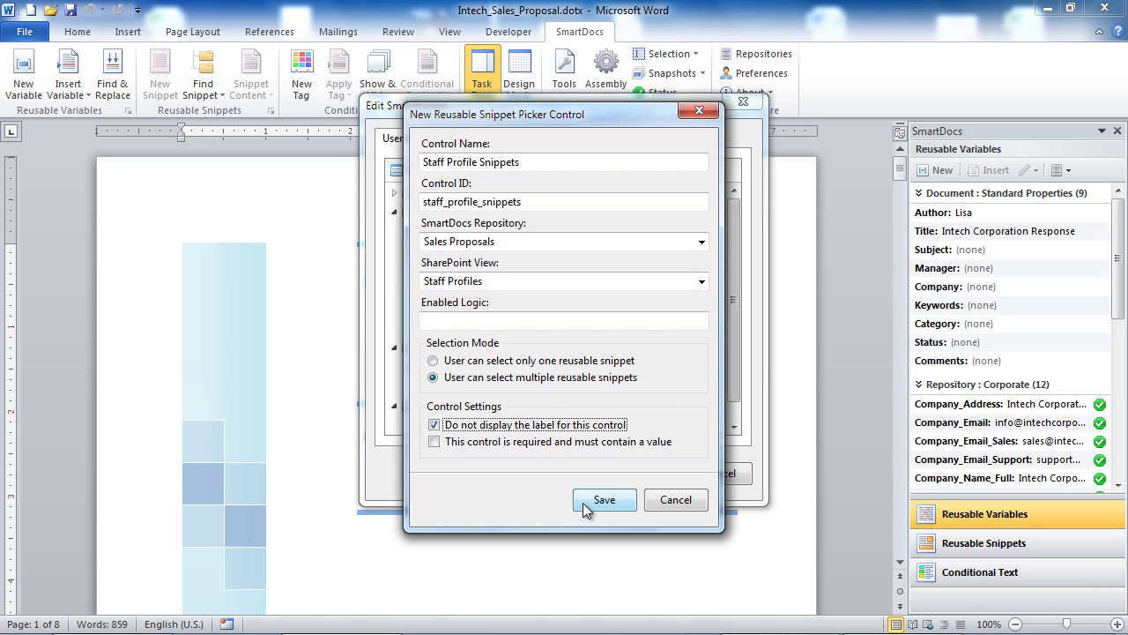
left_click(596, 499)
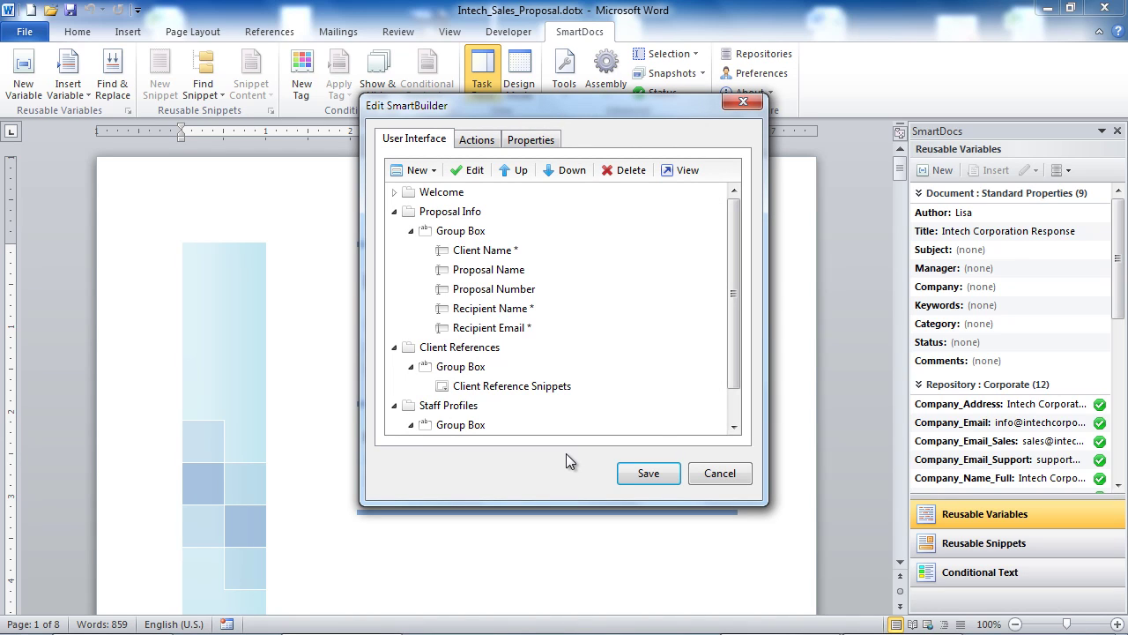
left_click(687, 171)
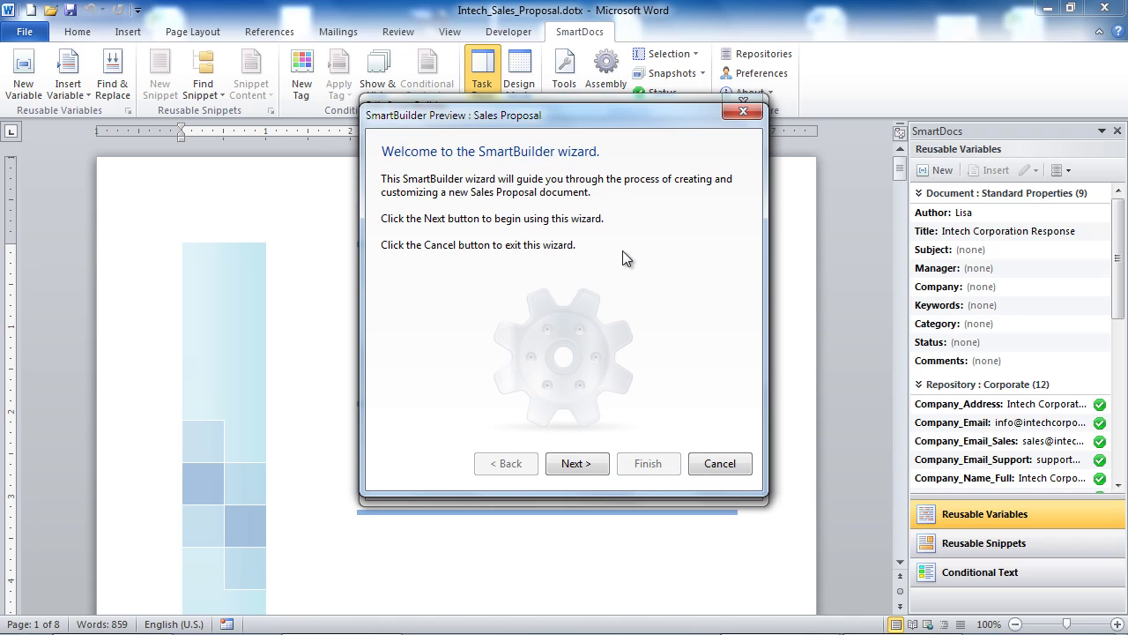
left_click(579, 462)
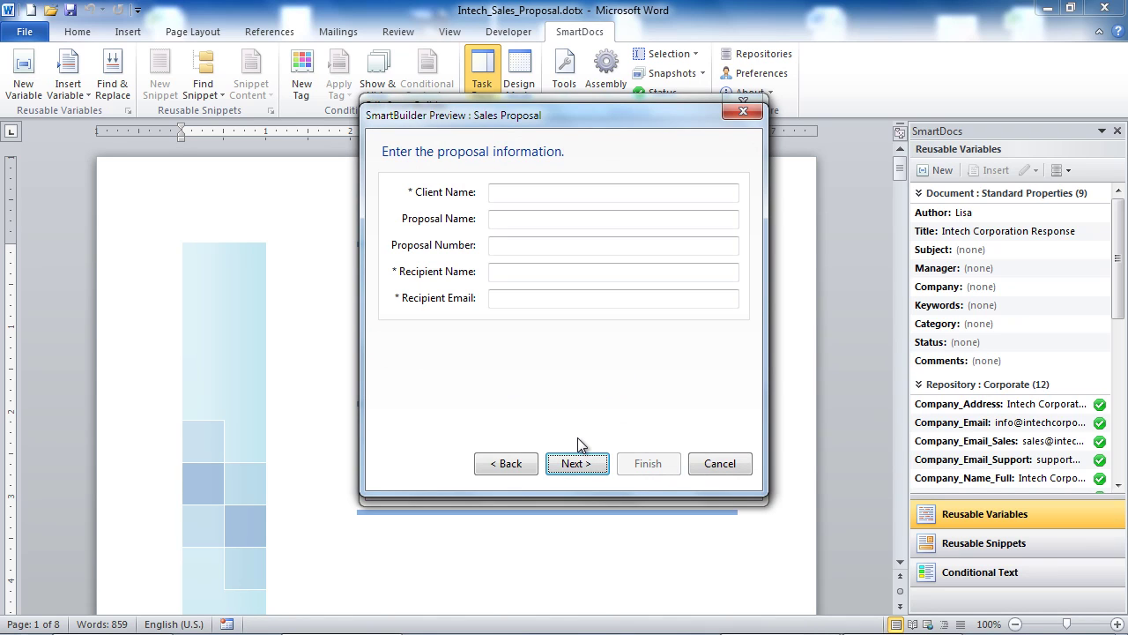
left_click(554, 192)
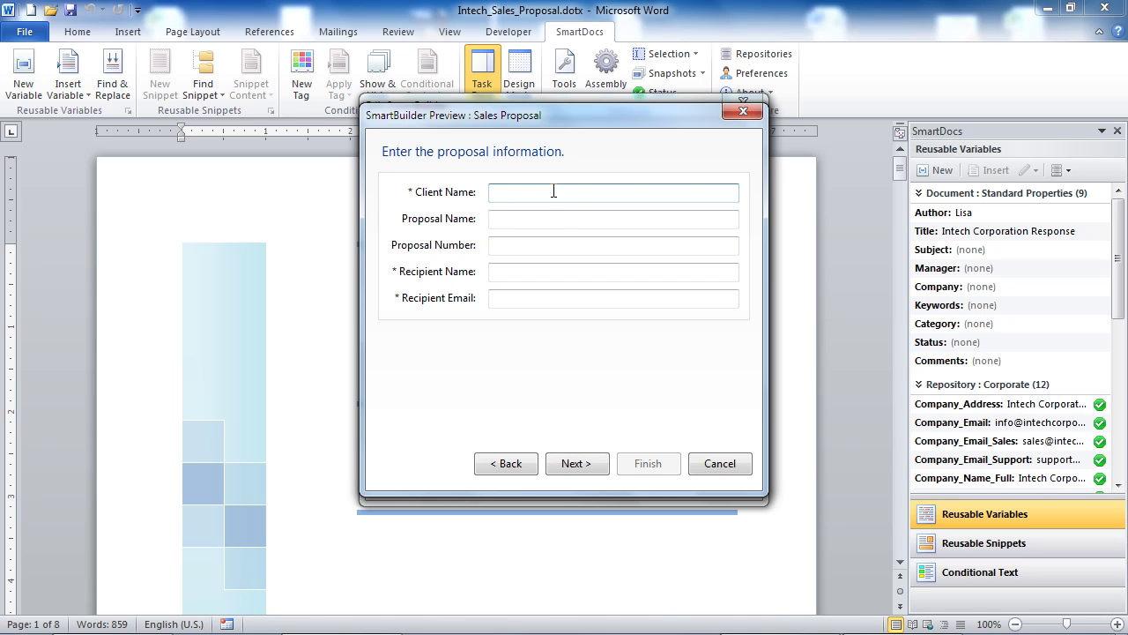
left_click(584, 464)
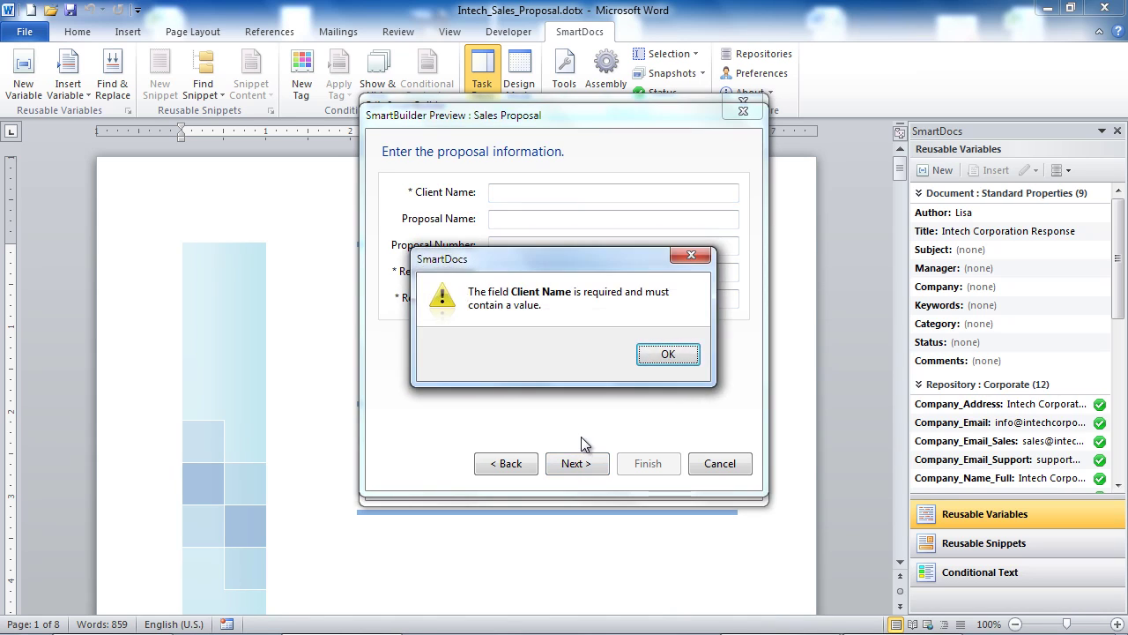
left_click(669, 356)
type("Test")
key("Tab")
key("Tab")
key("Tab")
type("Test")
key("Tab")
type("Test")
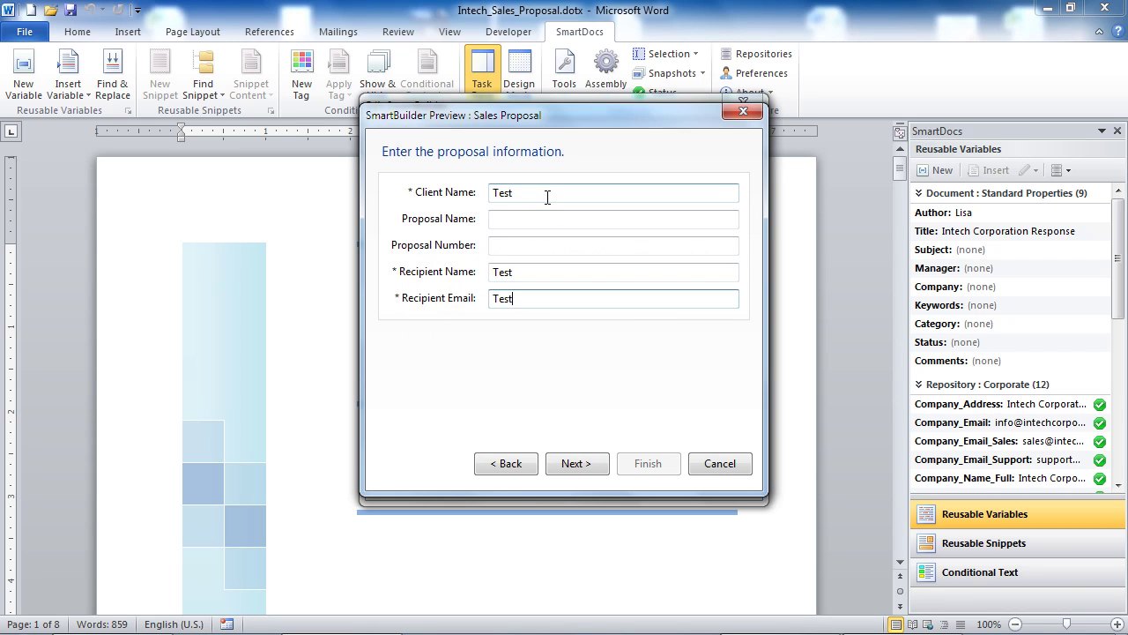
left_click(577, 463)
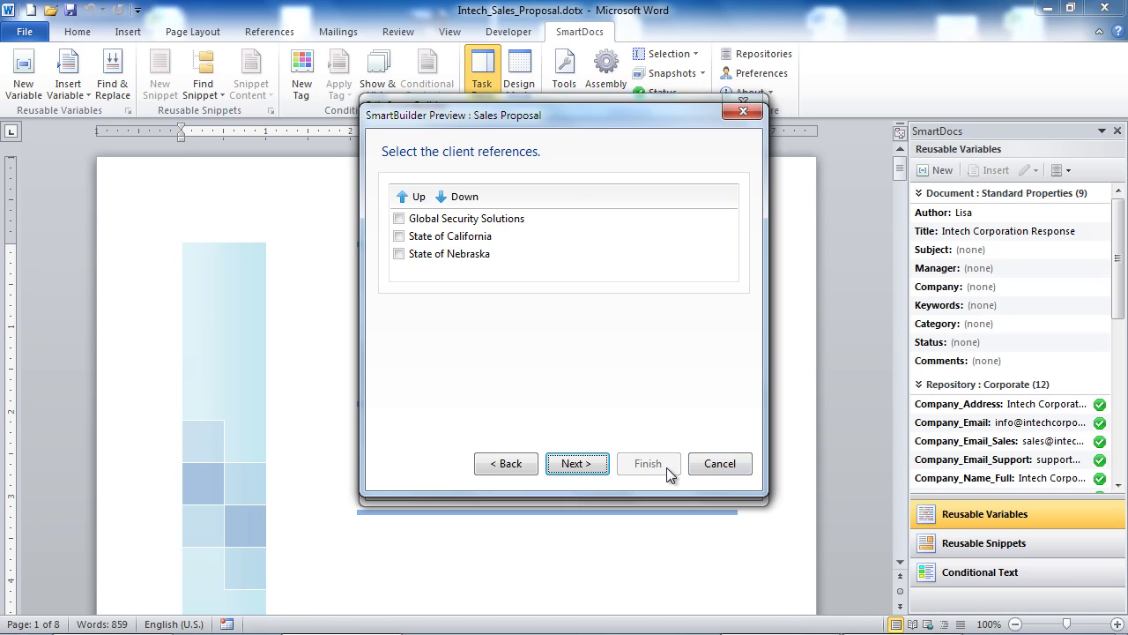
left_click(716, 466)
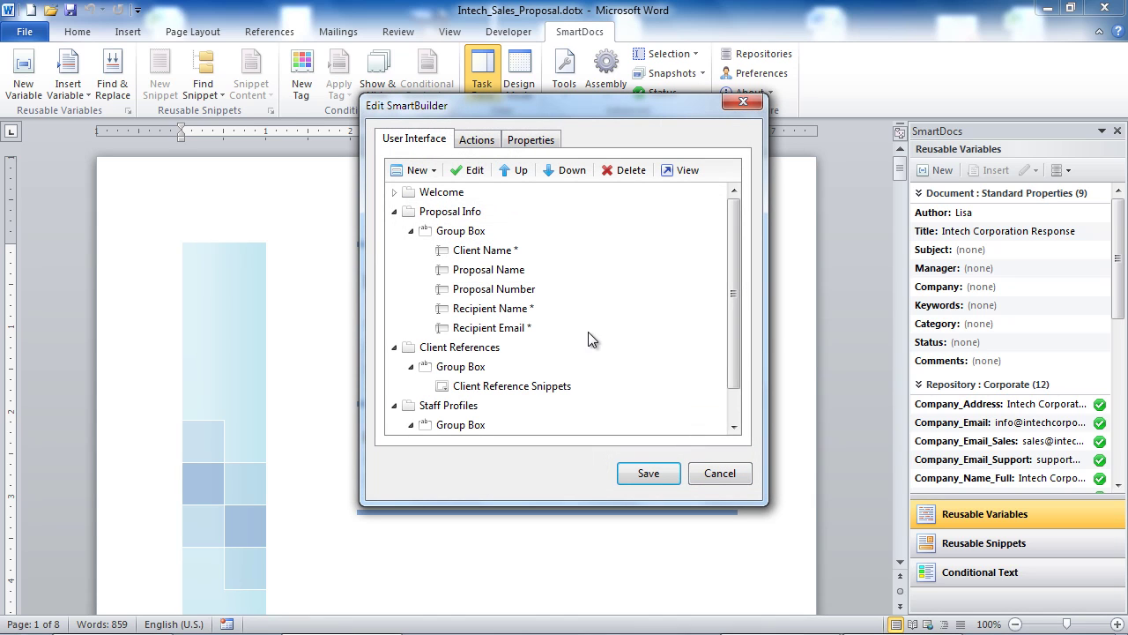
Step: Add an Update Reusable Variable action setting Proposal_Client_Name_Full from the Client Name field
left_click(477, 141)
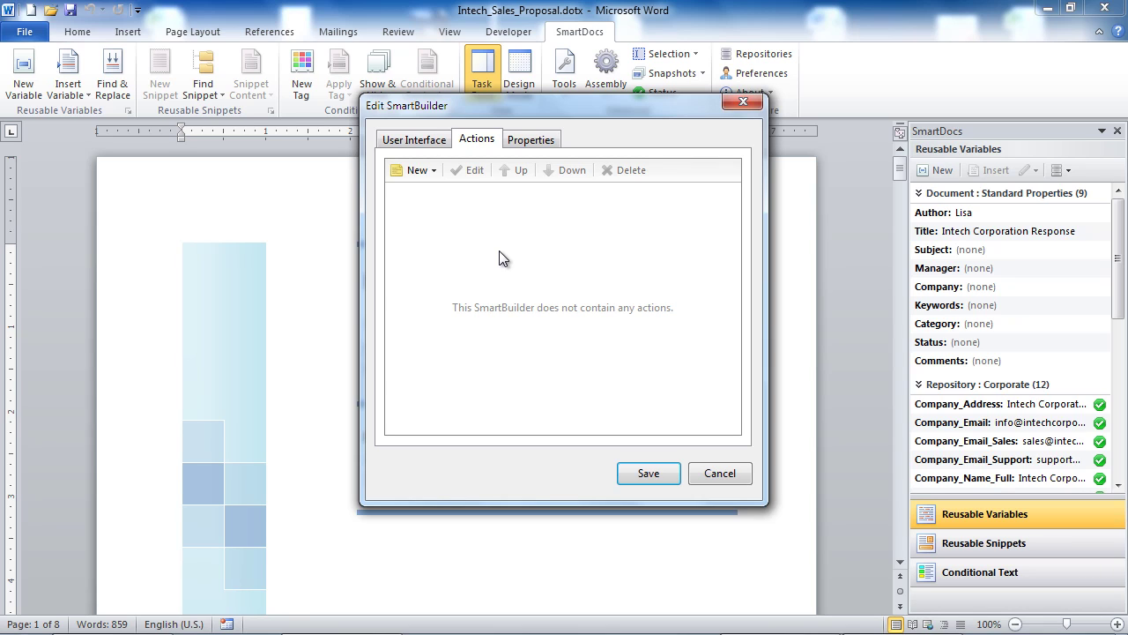
left_click(430, 175)
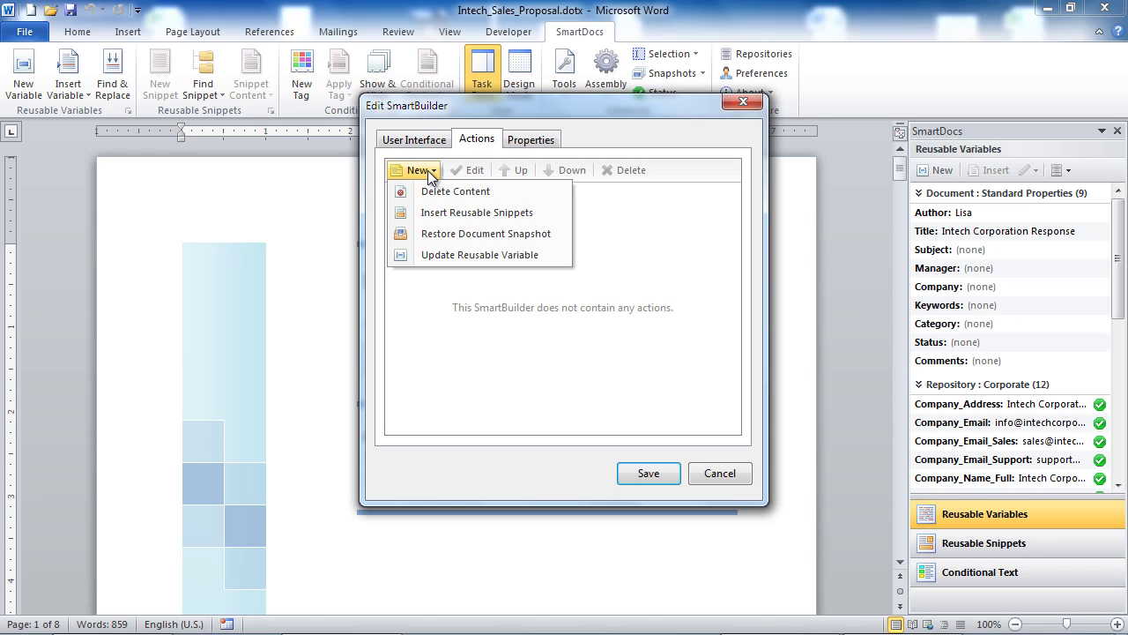
left_click(478, 255)
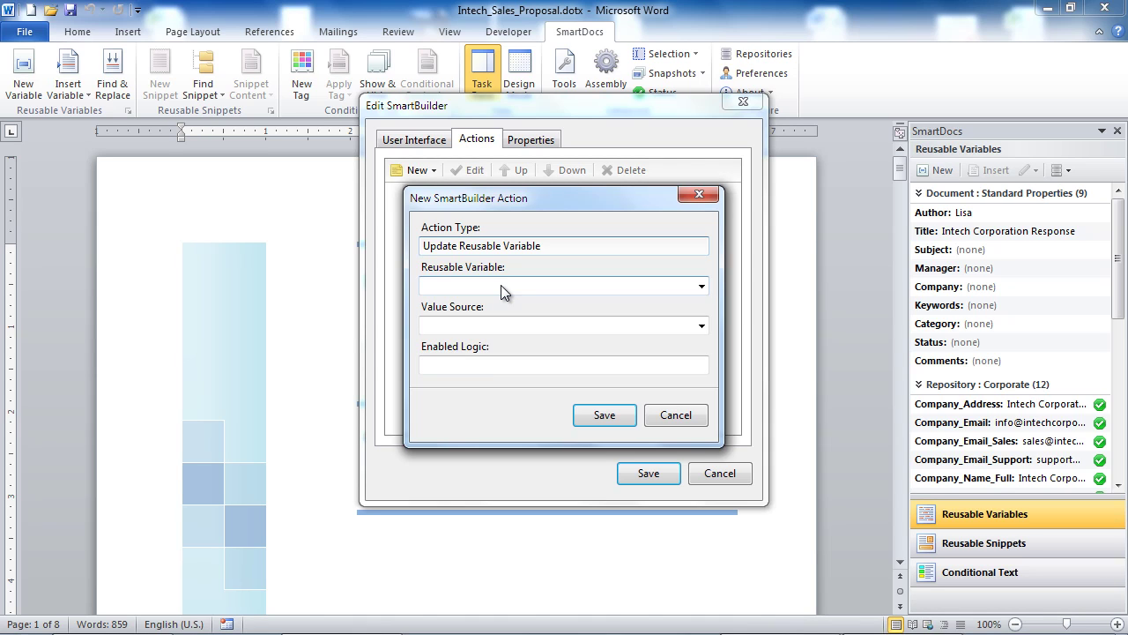
left_click(500, 285)
left_click(494, 195)
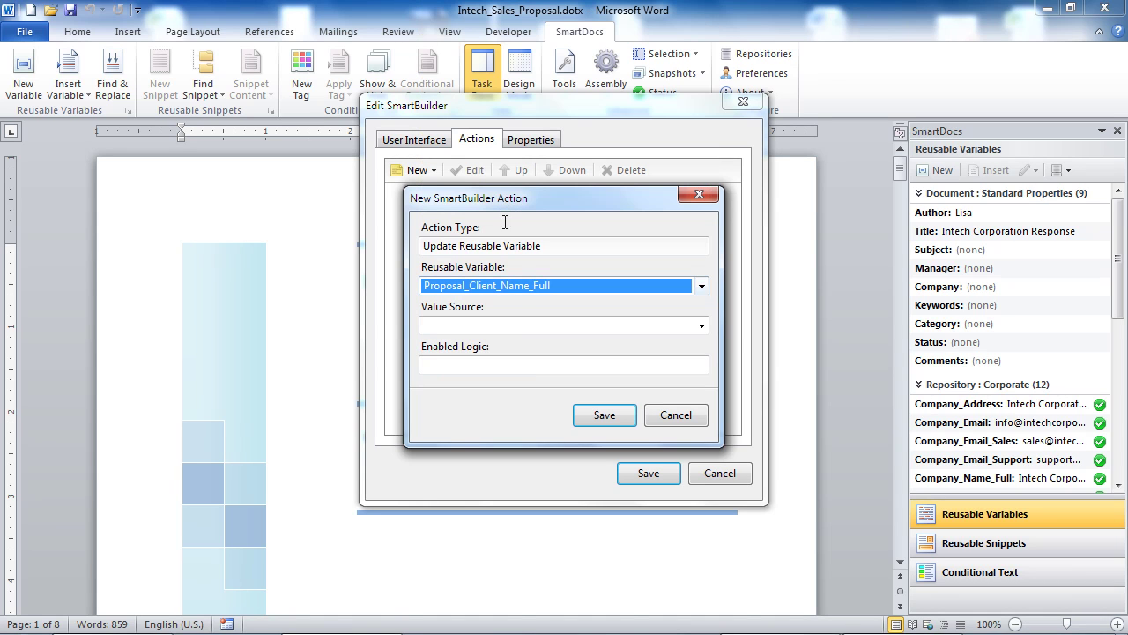
left_click(695, 325)
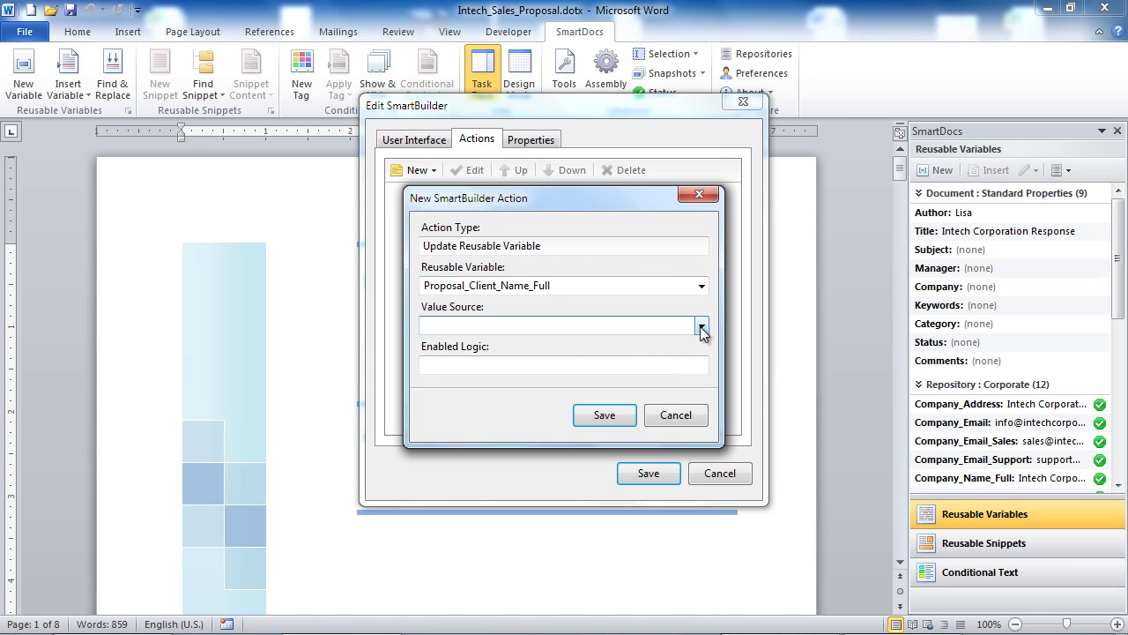
left_click(702, 327)
left_click(617, 337)
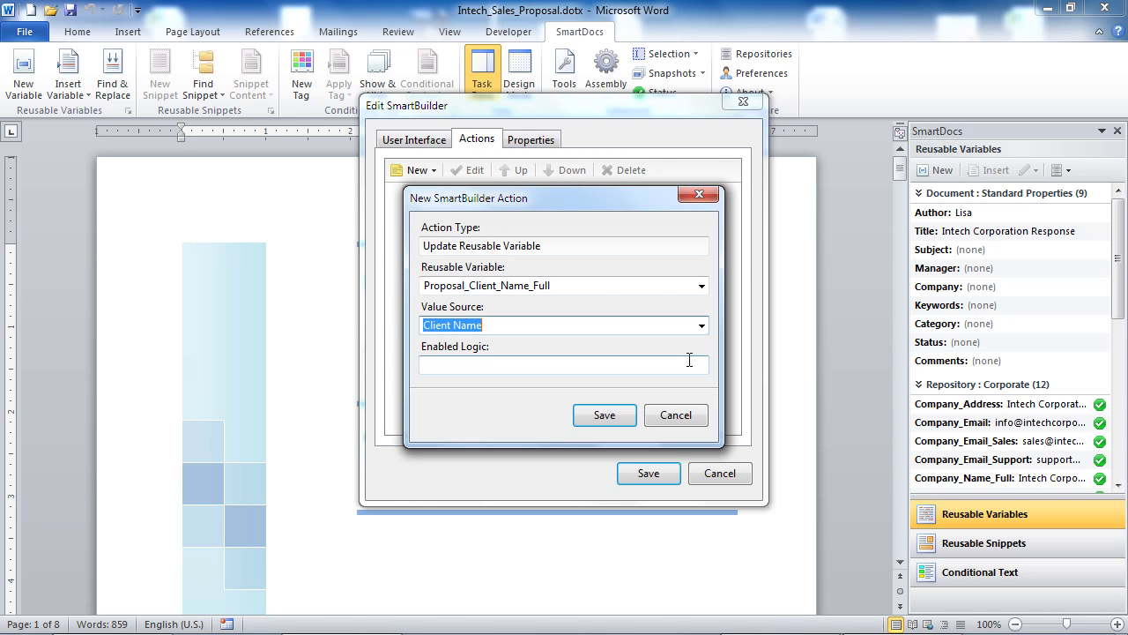
left_click(607, 414)
Step: Add another Update Reusable Variable action for the remaining proposal and recipient variables
left_click(416, 170)
left_click(446, 253)
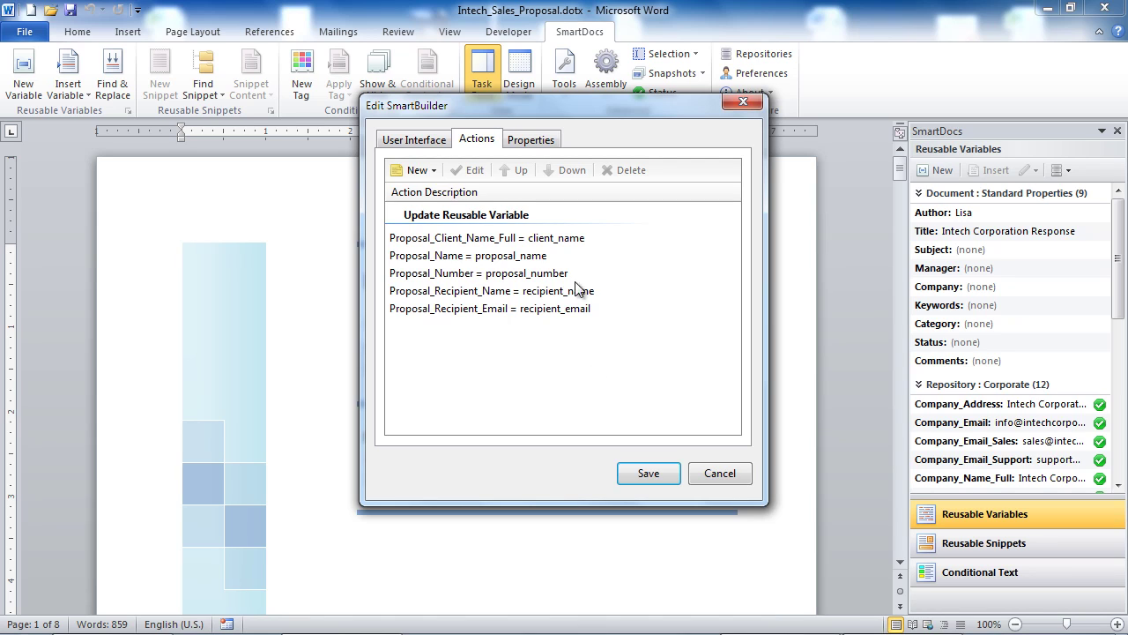
left_click(422, 171)
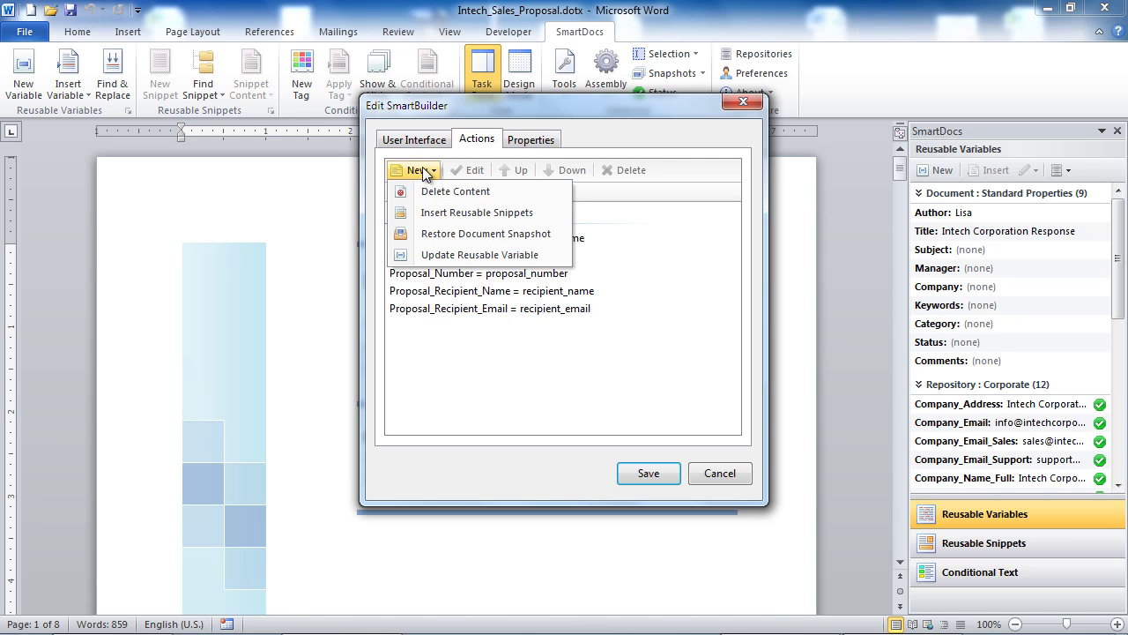
Step: Add an Insert Reusable Snippets action placing Client Reference Snippets at the Client References SmartFinder location
left_click(434, 213)
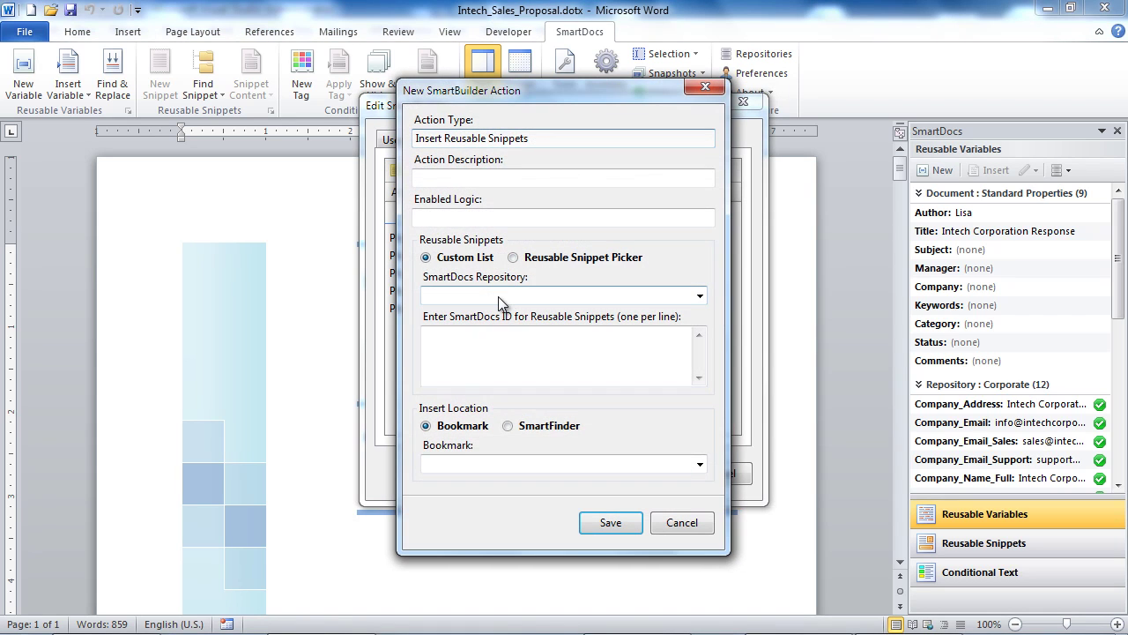
left_click(553, 259)
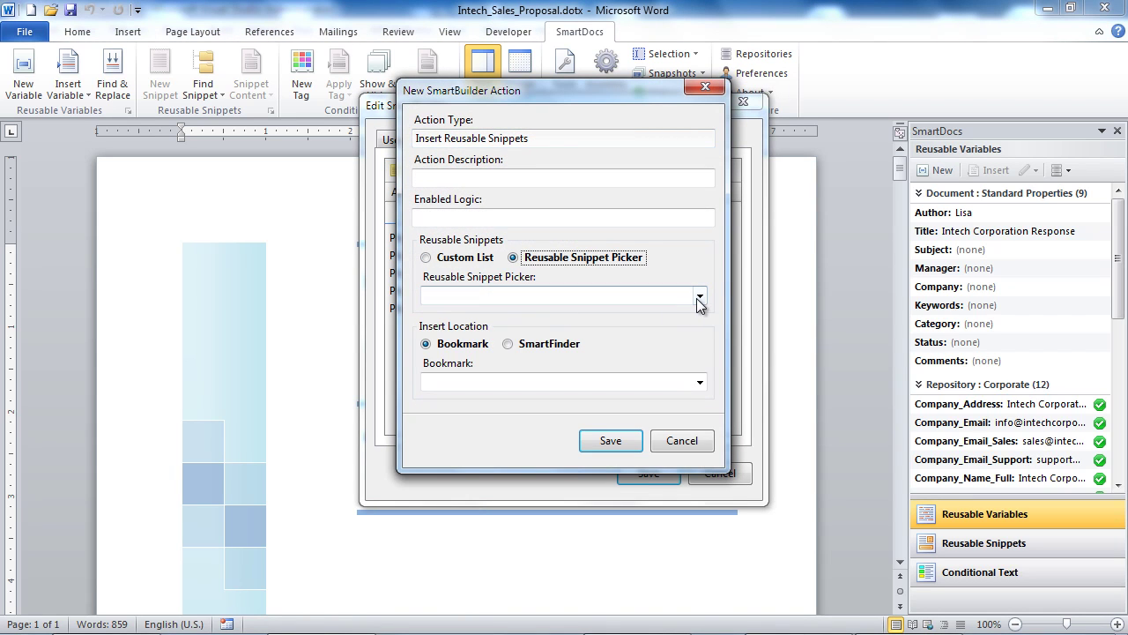
left_click(697, 298)
left_click(675, 313)
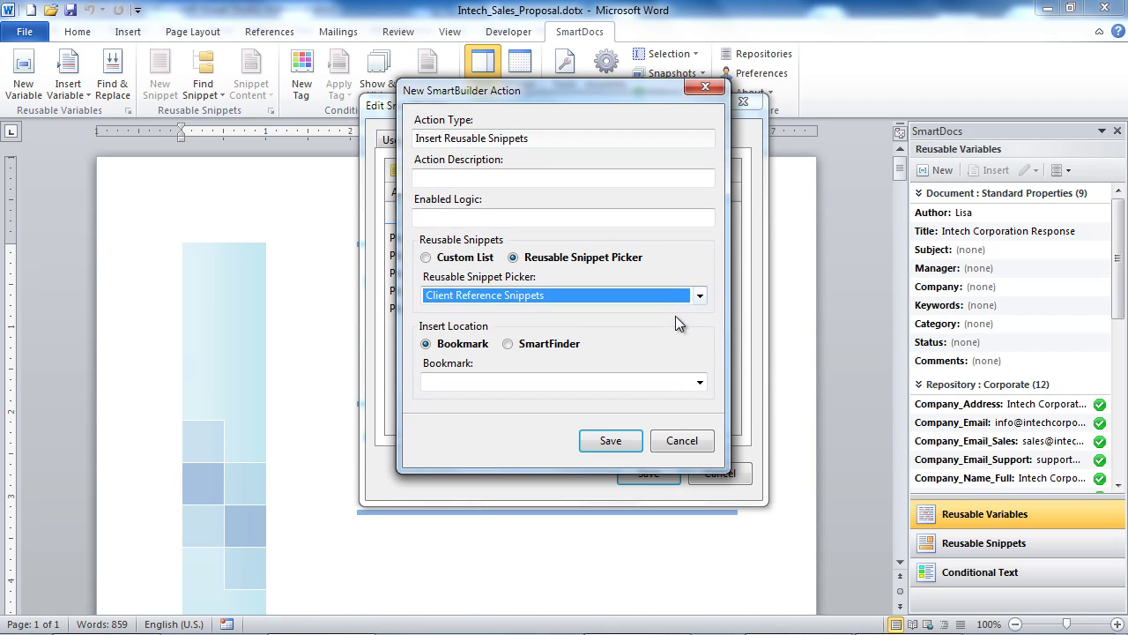
left_click(549, 342)
left_click(701, 382)
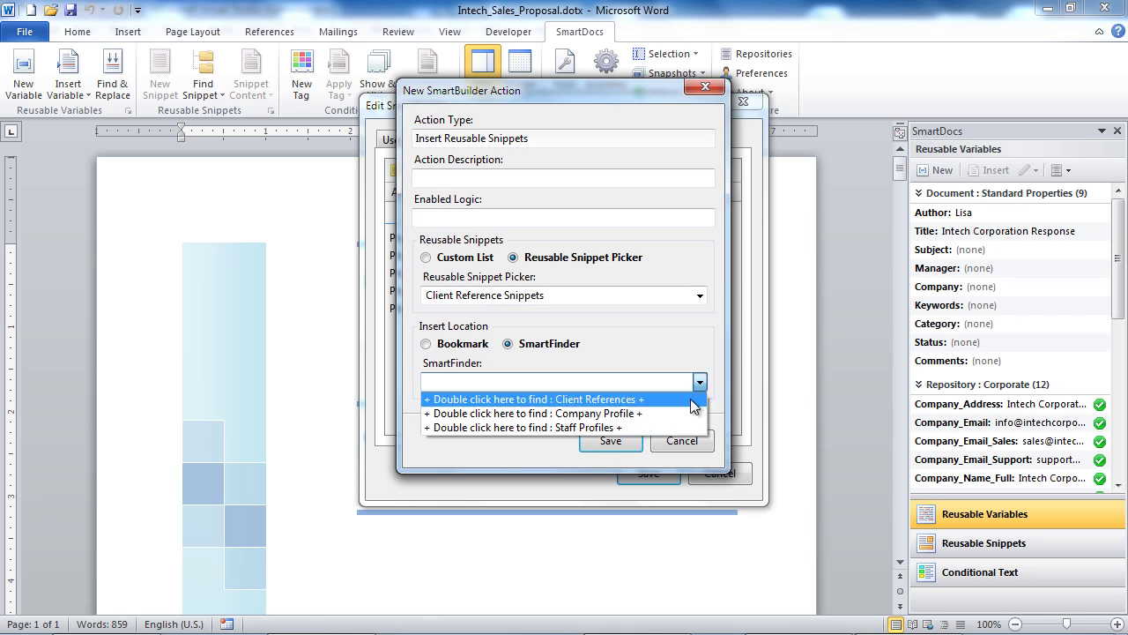
left_click(670, 398)
left_click(619, 442)
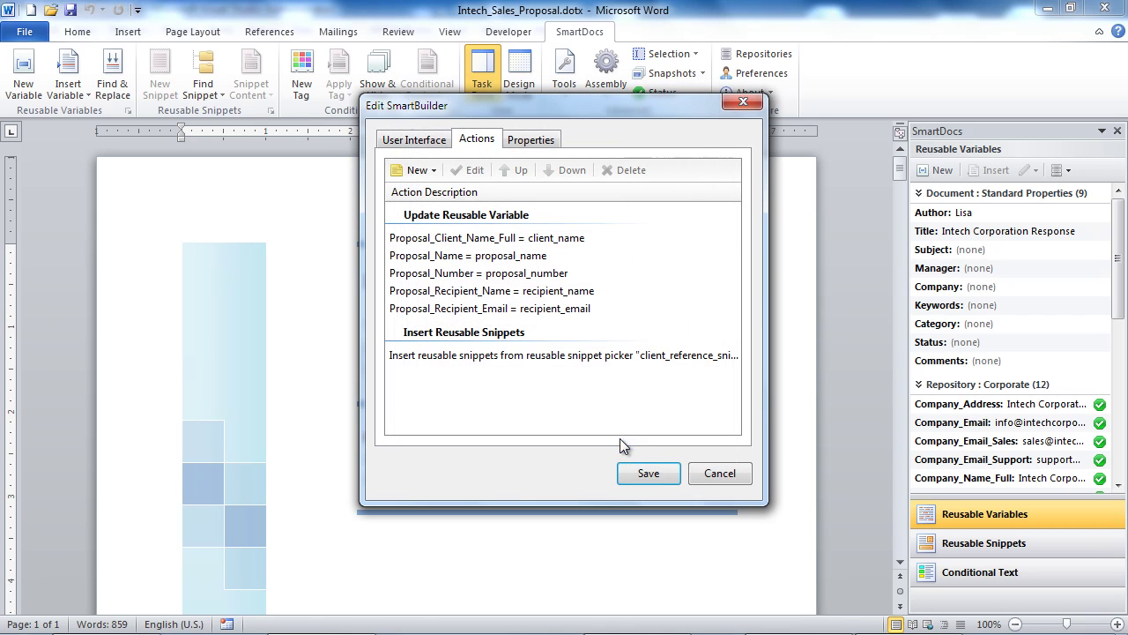
Step: Add an Insert Reusable Snippets action placing Staff Profile Snippets at the Staff Profiles SmartFinder location
left_click(417, 170)
left_click(436, 194)
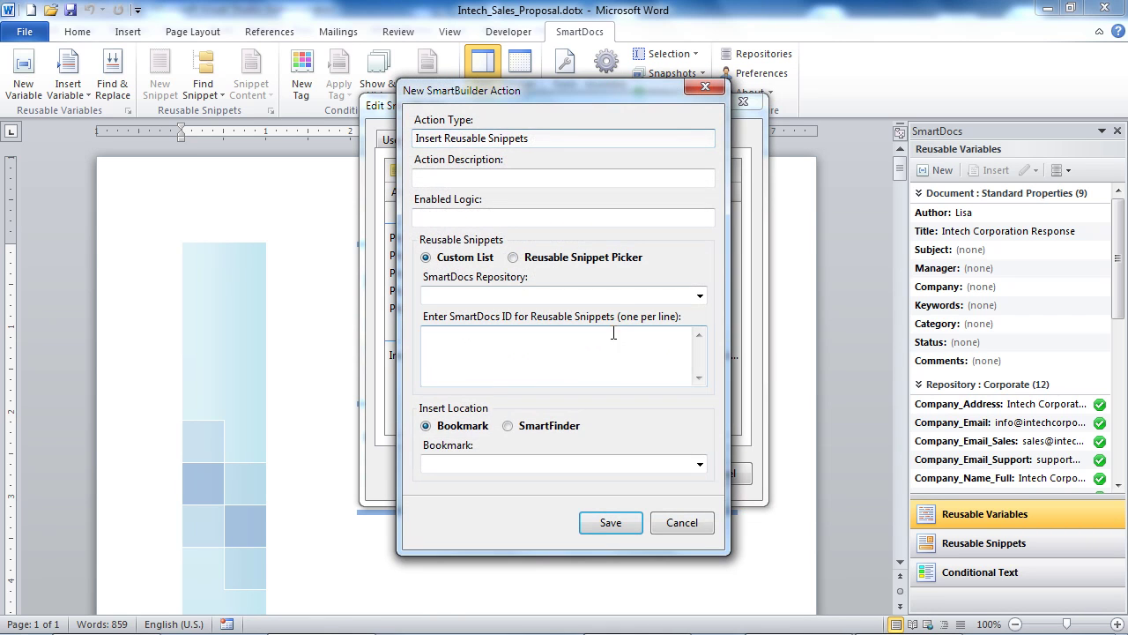
left_click(578, 258)
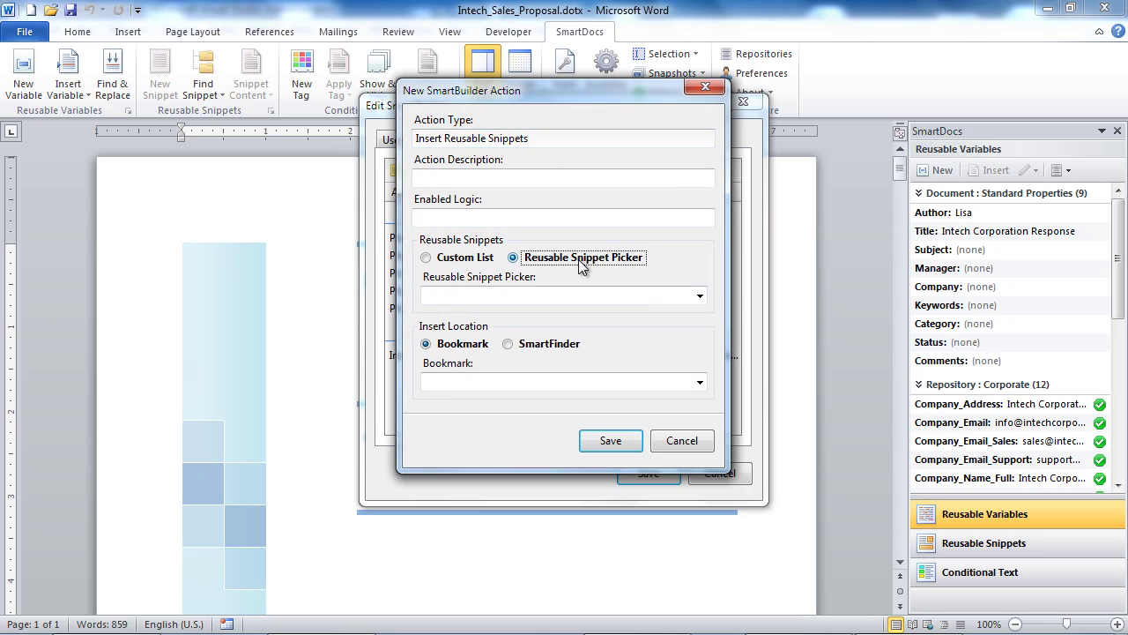
left_click(699, 296)
left_click(670, 327)
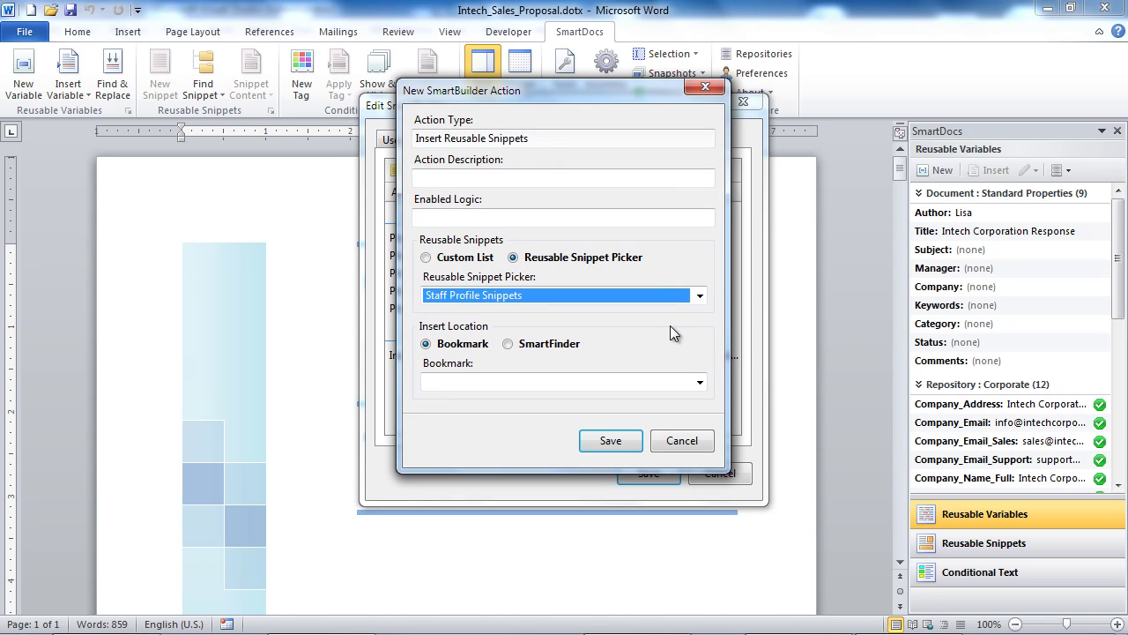
left_click(550, 344)
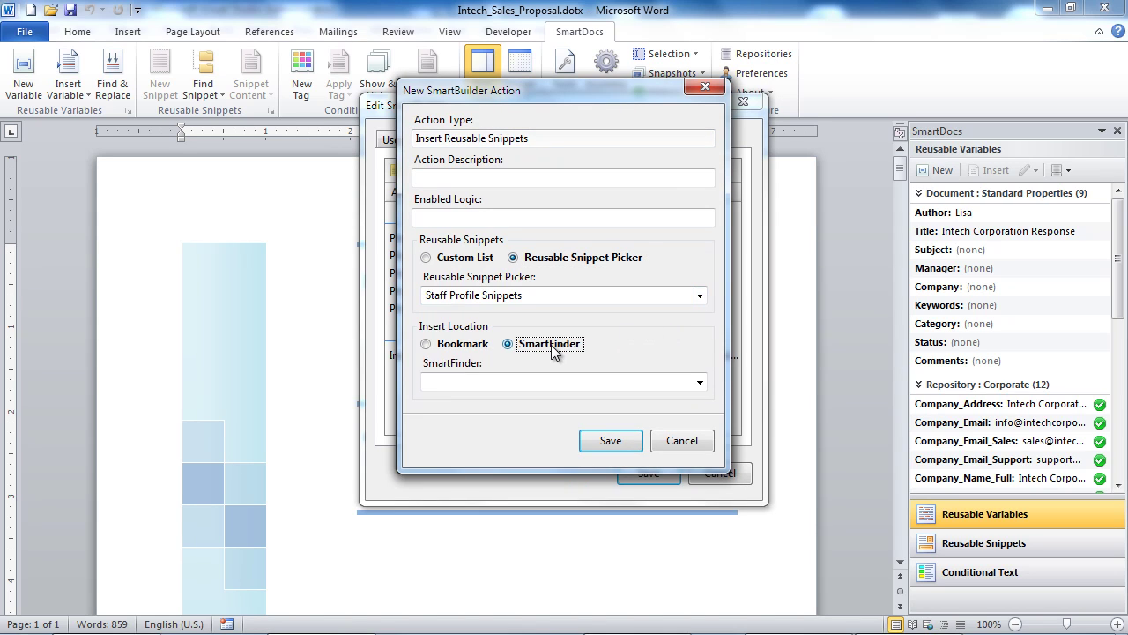
left_click(704, 381)
left_click(669, 423)
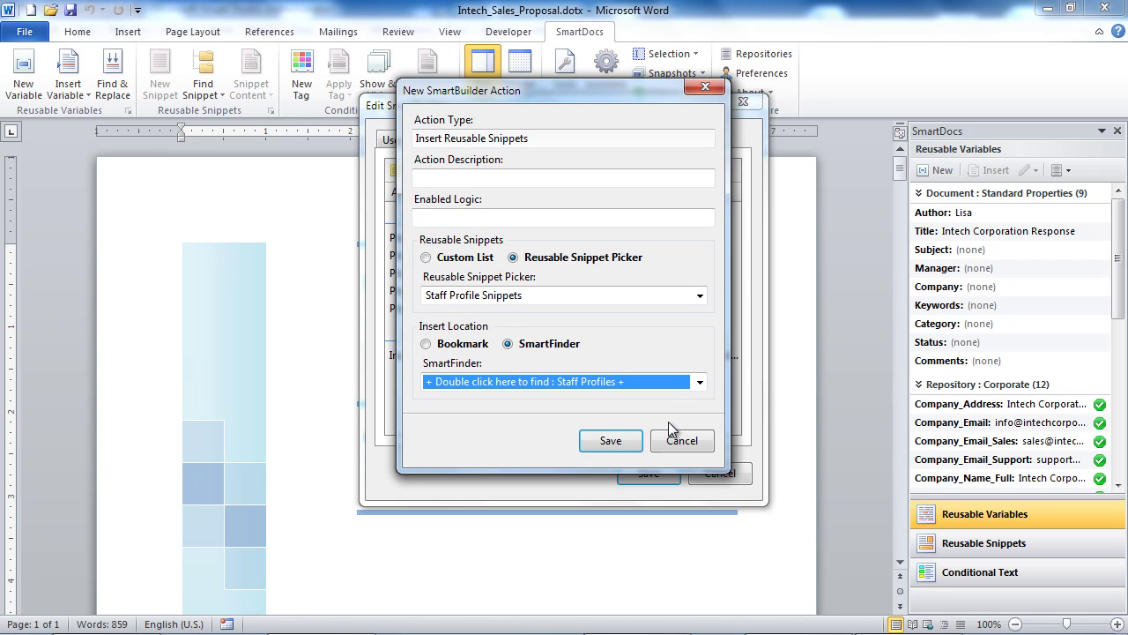
left_click(612, 442)
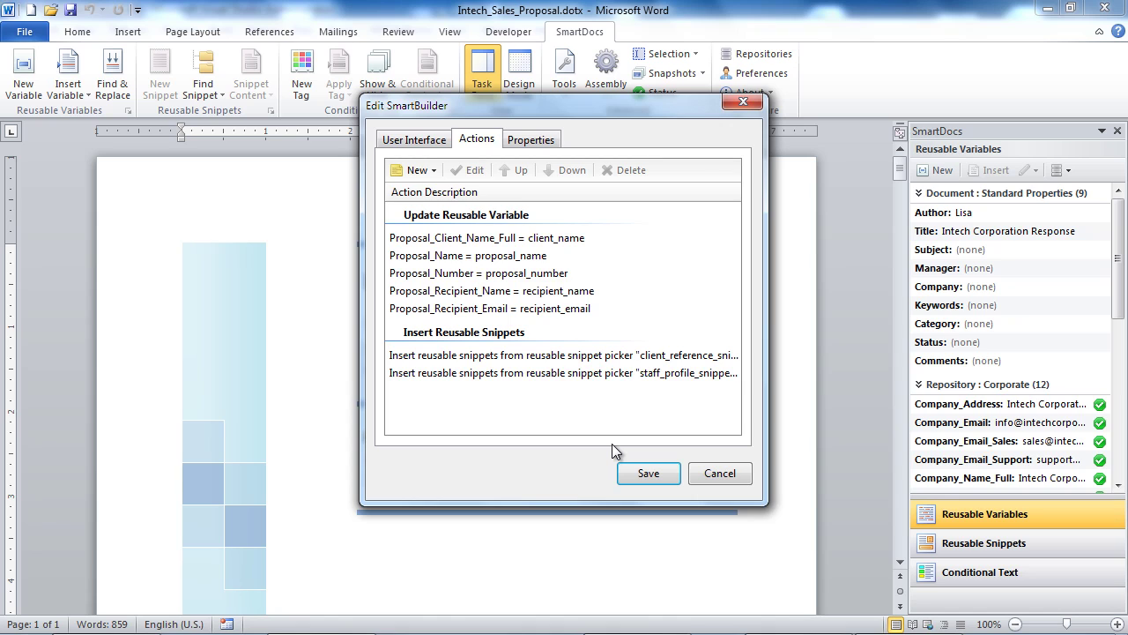
Step: Save the SmartBuilder, close the template, and create a new document from Intech_Sales_Proposal.dotx
left_click(647, 473)
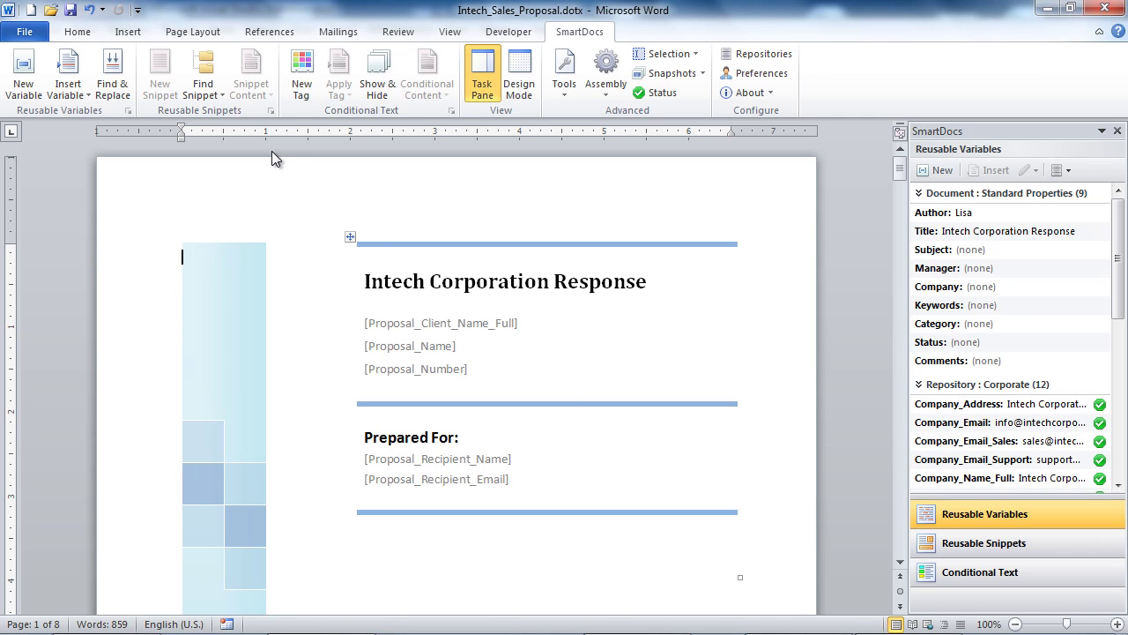
left_click(25, 33)
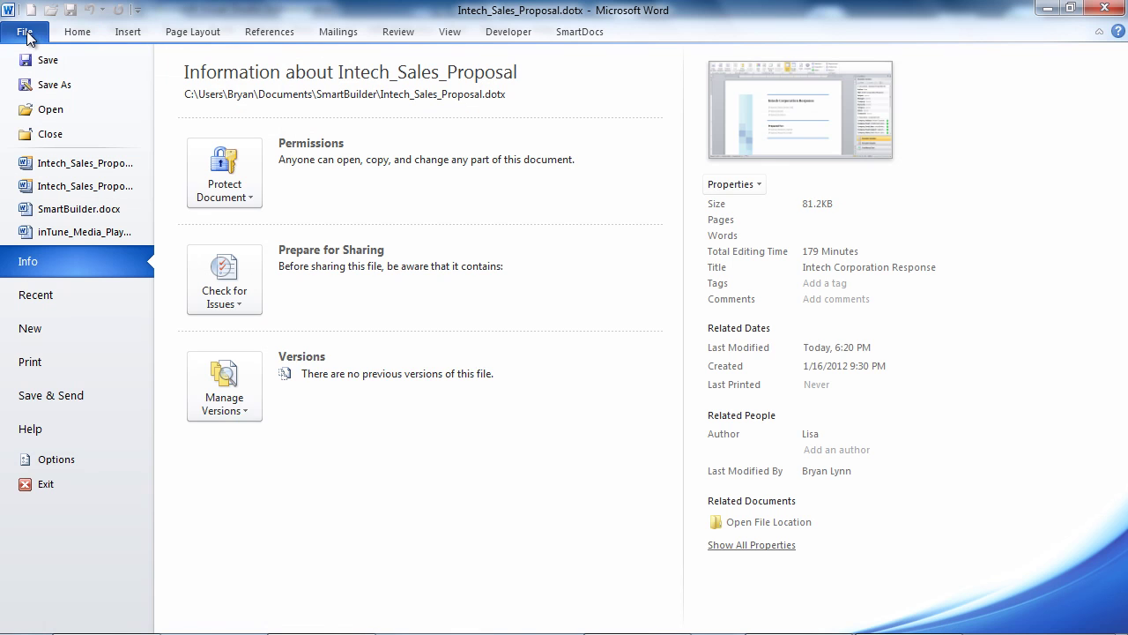
left_click(49, 134)
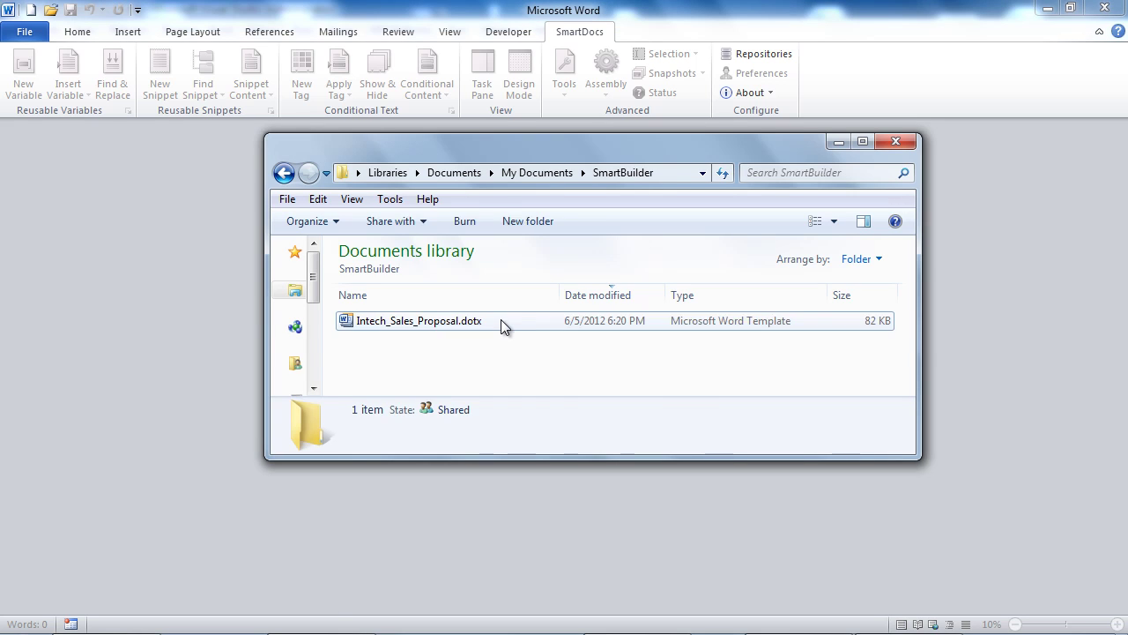
left_click(500, 322)
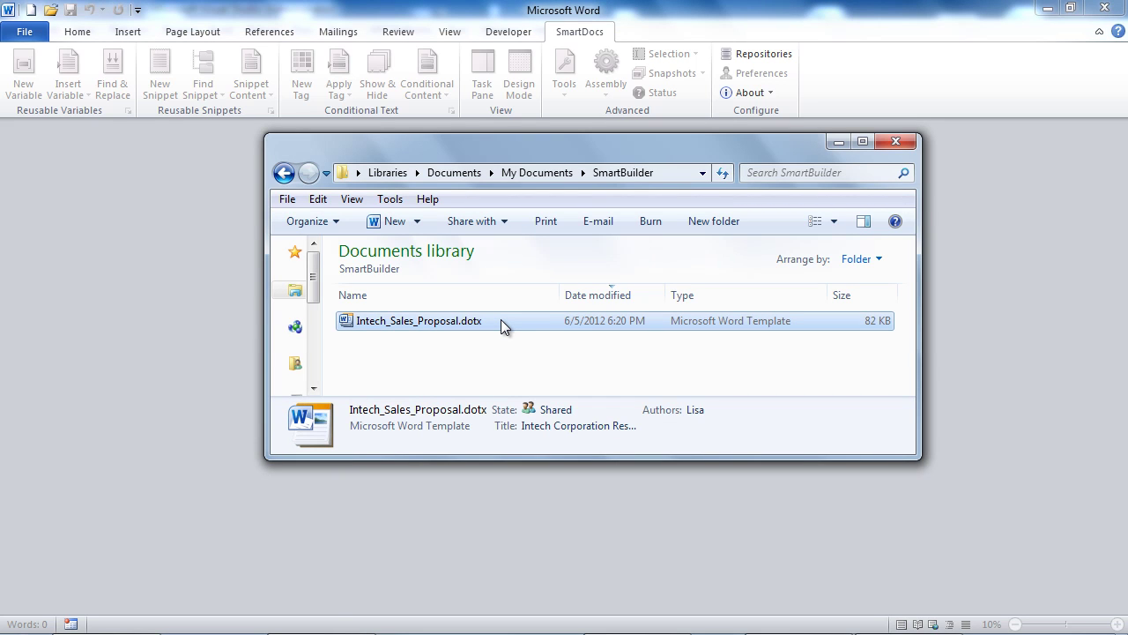
double_click(501, 321)
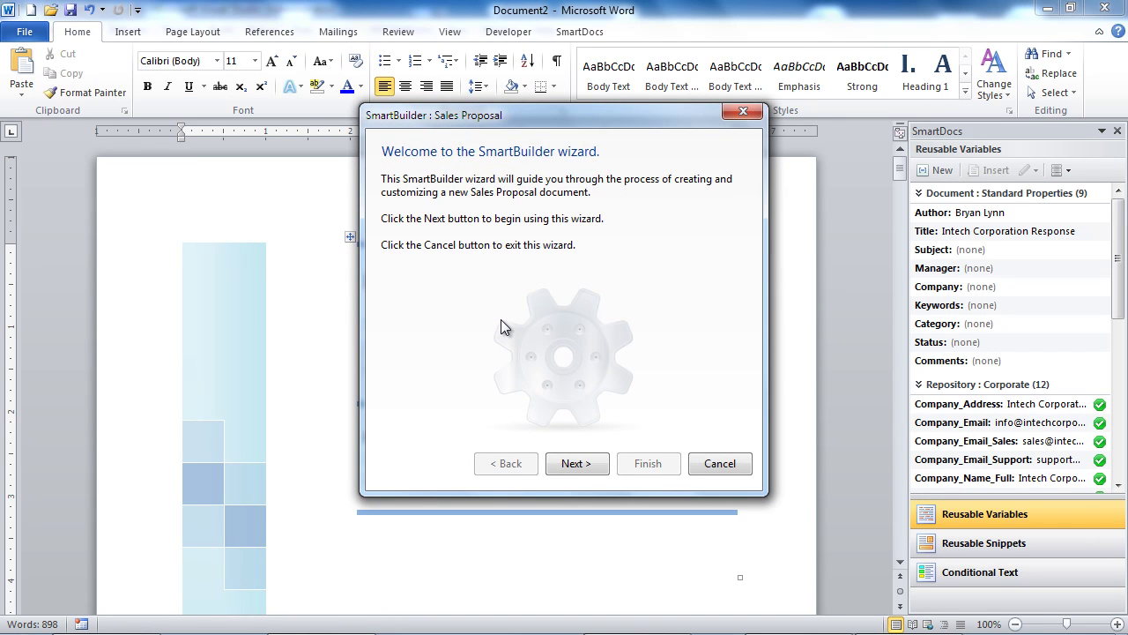
Step: Enter client 'RKI System', proposal 'Request for Wireless Services', number 'RFP 132736', and the recipient's name and e-mail
left_click(578, 464)
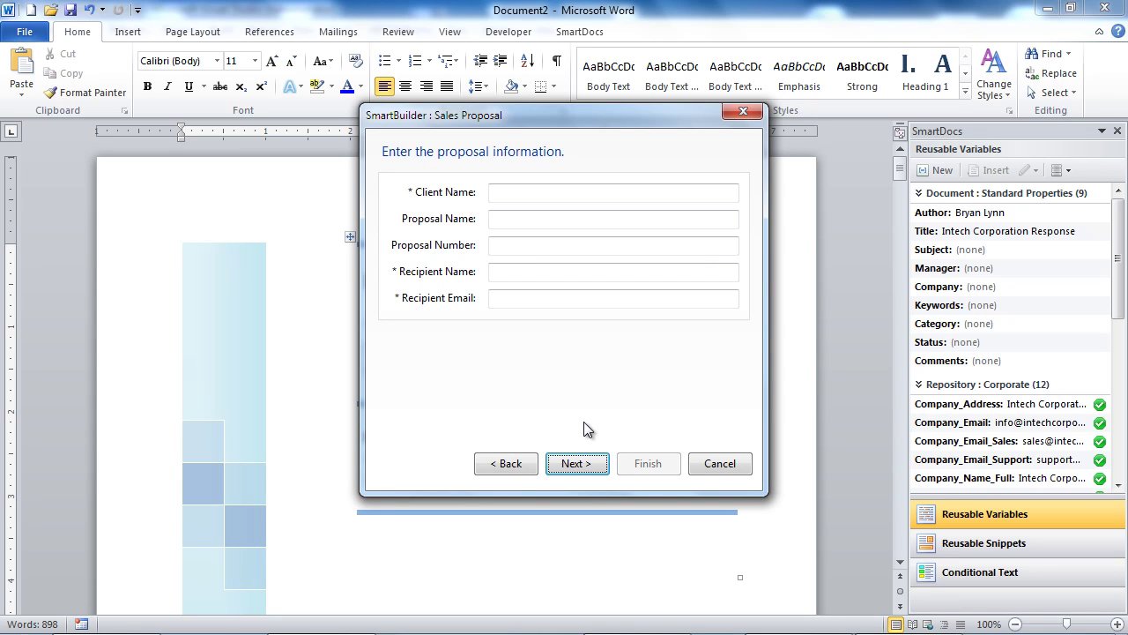
left_click(525, 192)
type("RKI System")
key("Tab")
type("Request for Wireless Services")
key("Tab")
type("RFP 132736")
key("Tab")
type("John Smith")
key("Tab")
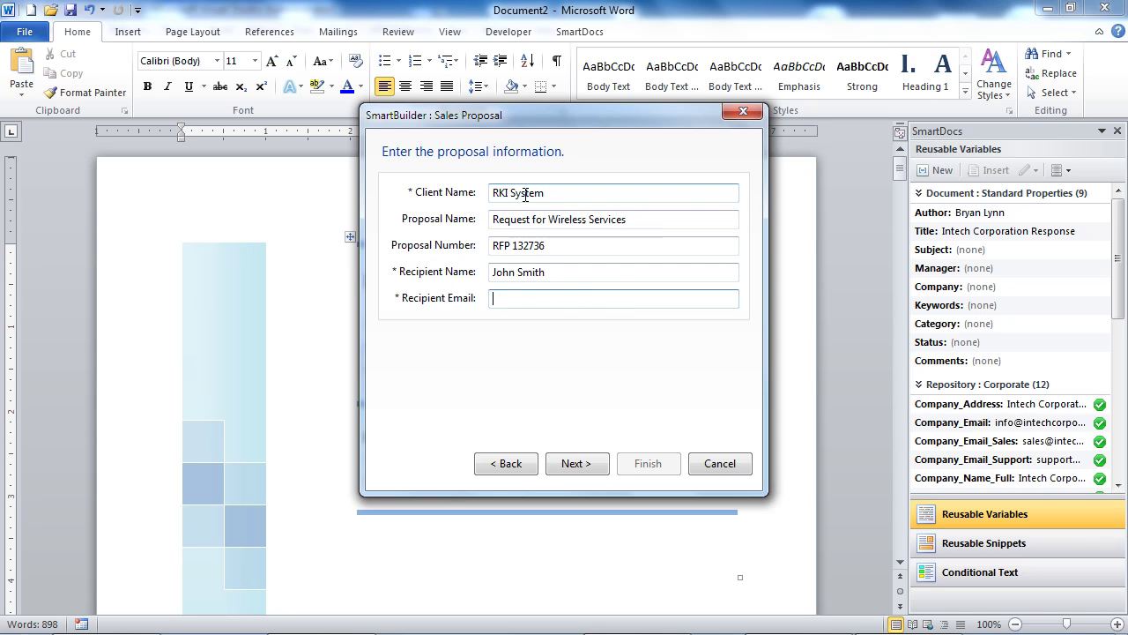
left_click(576, 461)
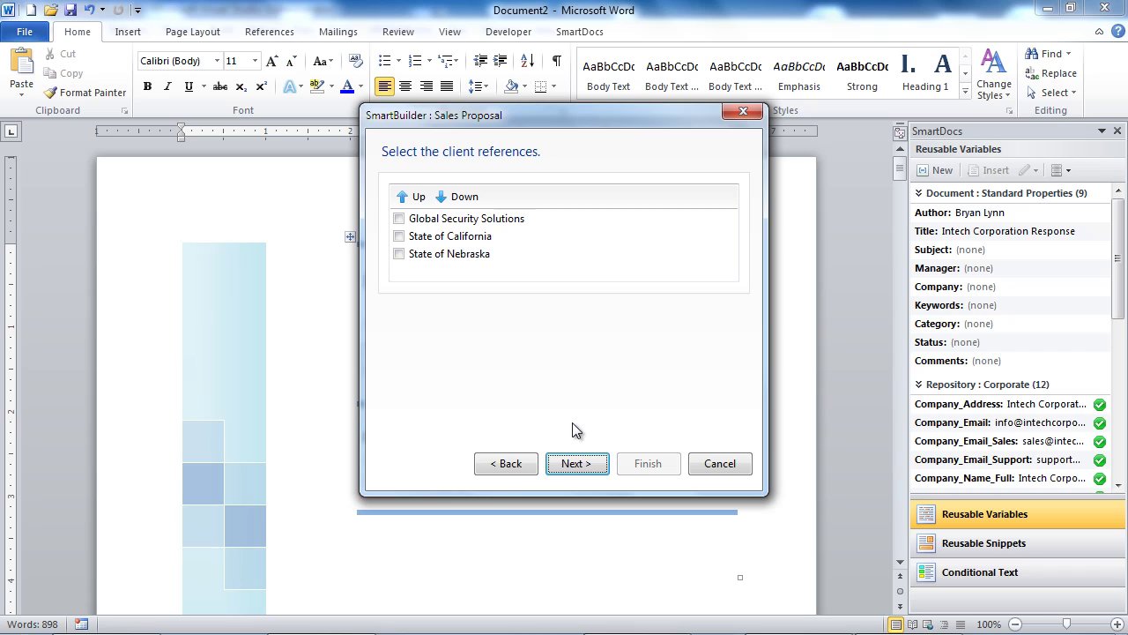
Step: Select the State of California client reference and the first two staff profiles
left_click(400, 236)
left_click(579, 462)
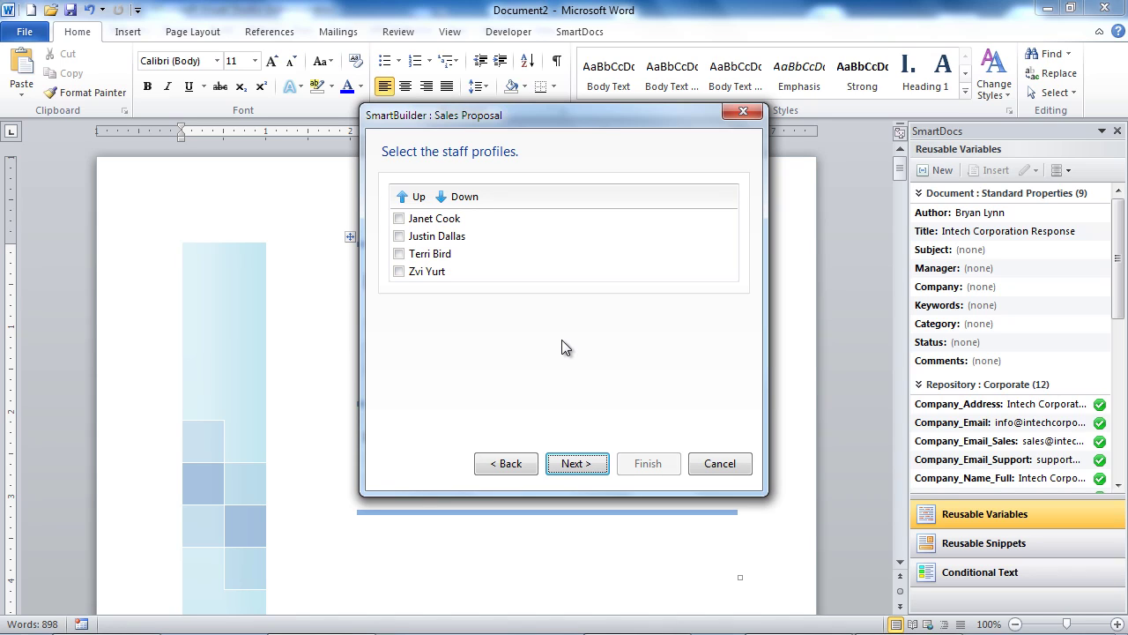
left_click(399, 219)
left_click(399, 236)
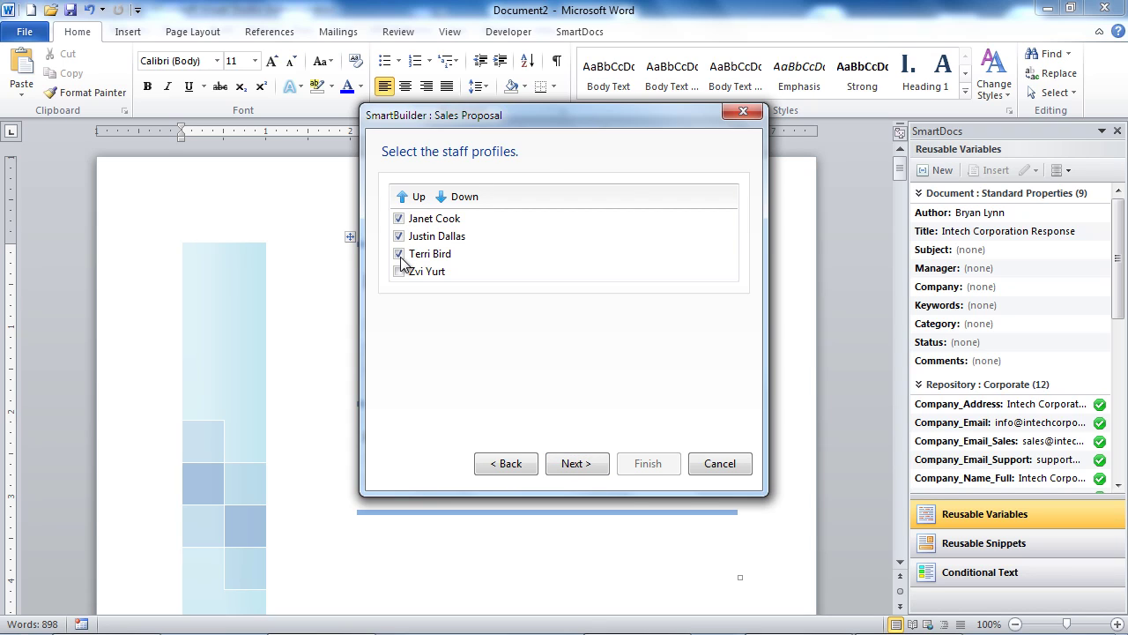
Step: Finish the wizard to assemble the proposal and dismiss the completion message
left_click(573, 464)
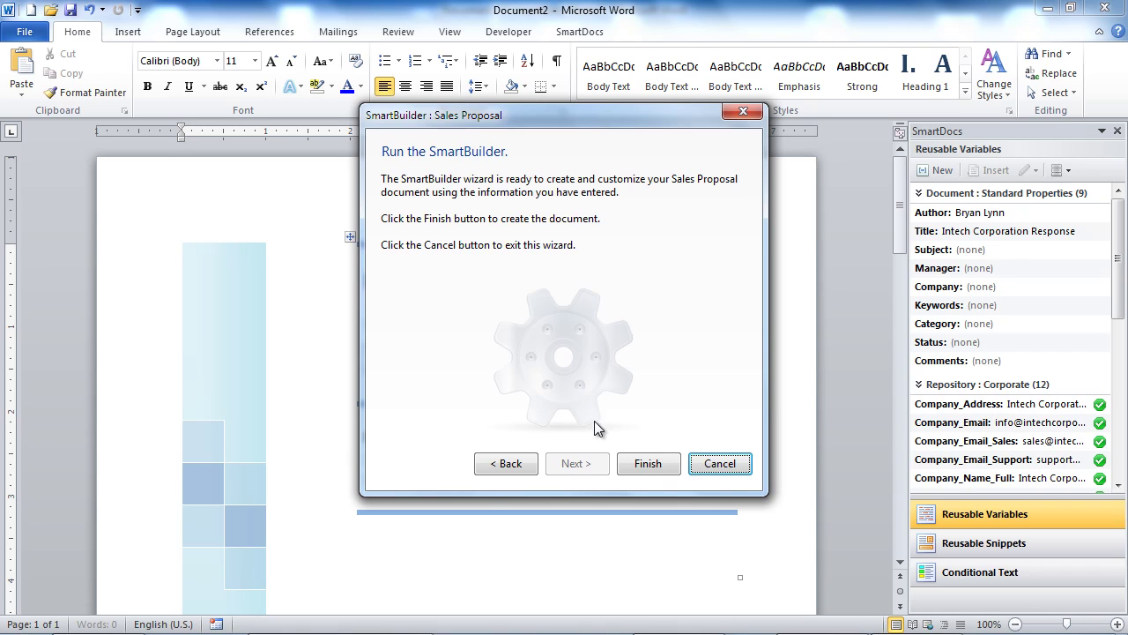
left_click(651, 465)
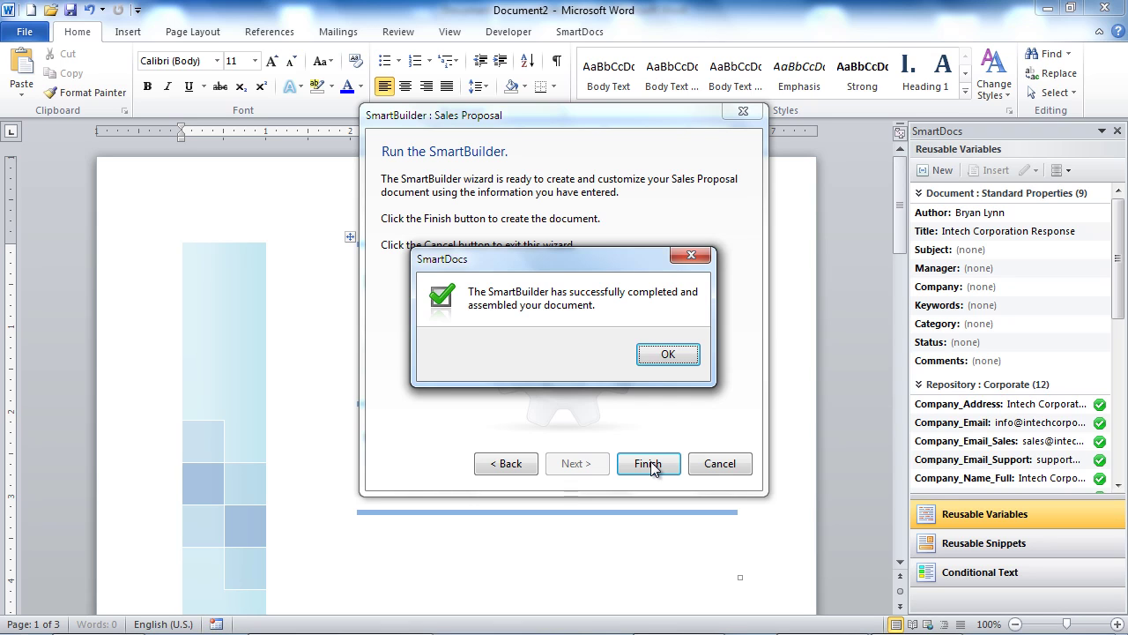
left_click(668, 355)
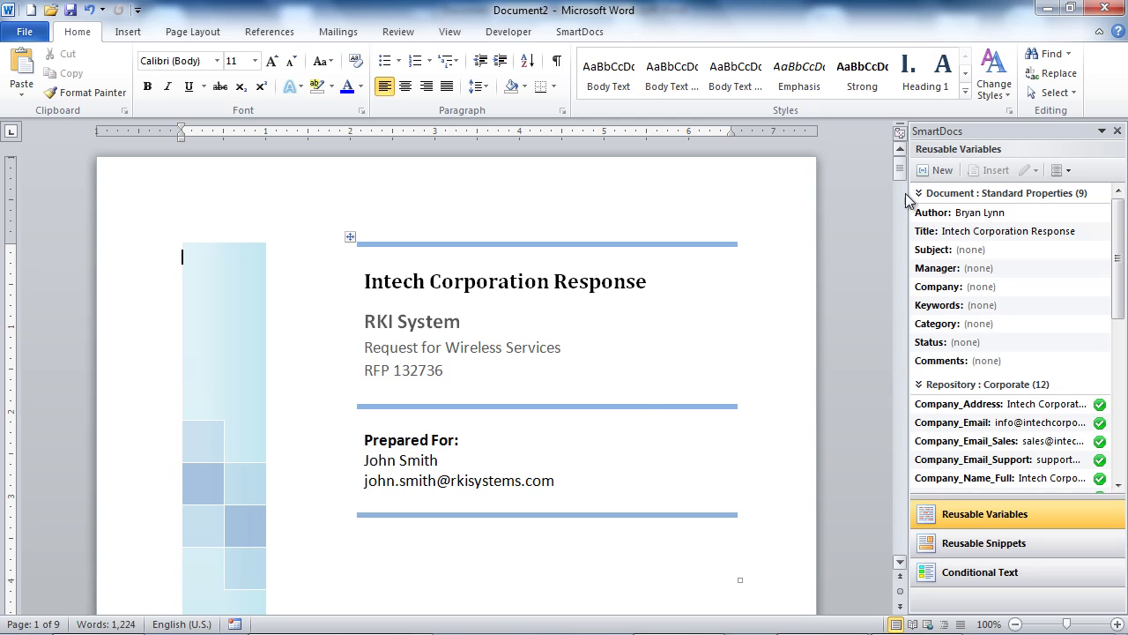
left_click_drag(899, 169, 899, 394)
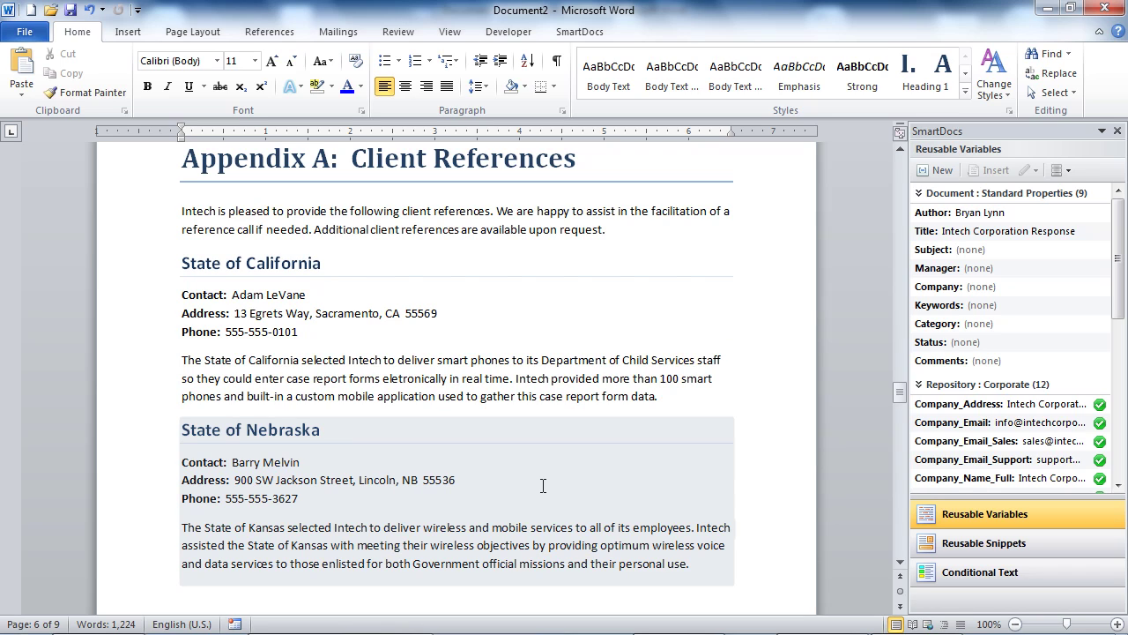
left_click_drag(904, 393, 897, 443)
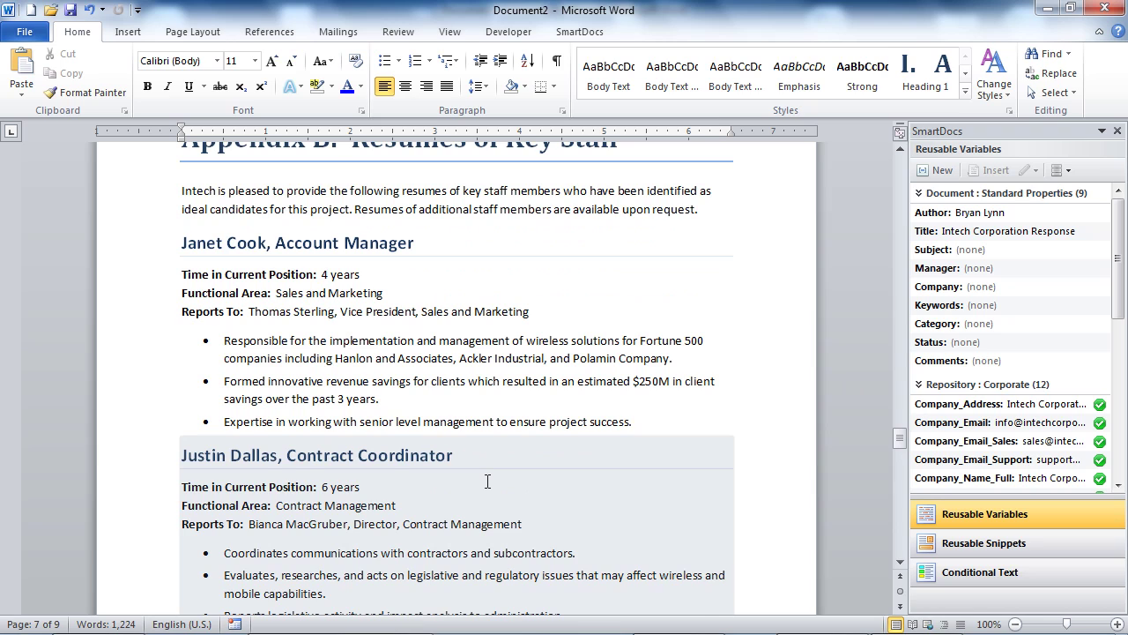
scroll(486, 481, "down", 7)
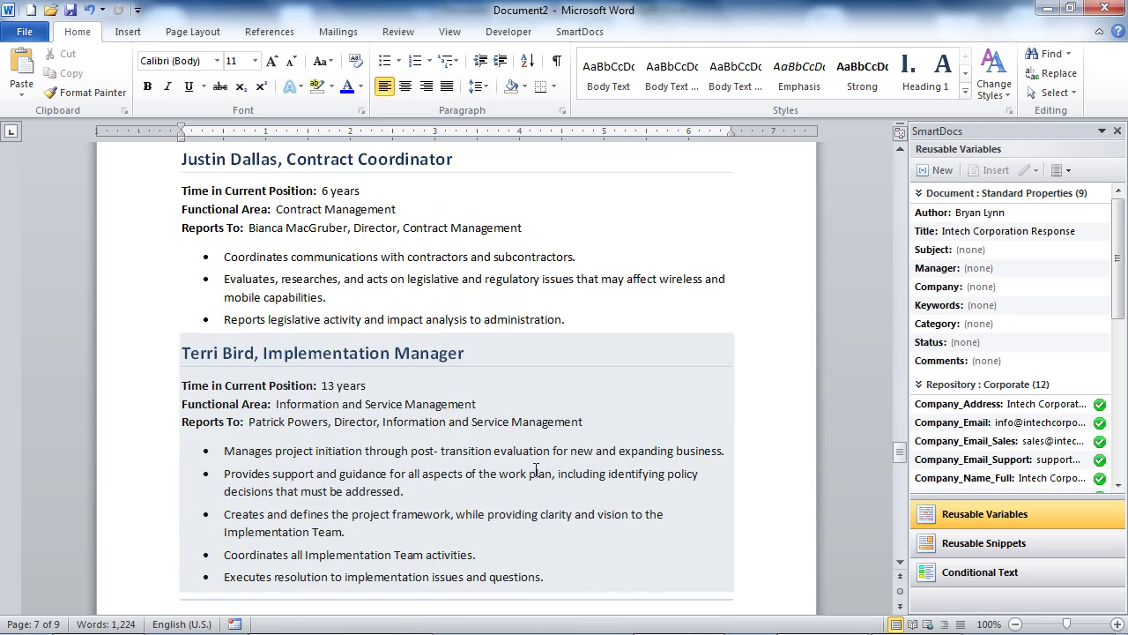